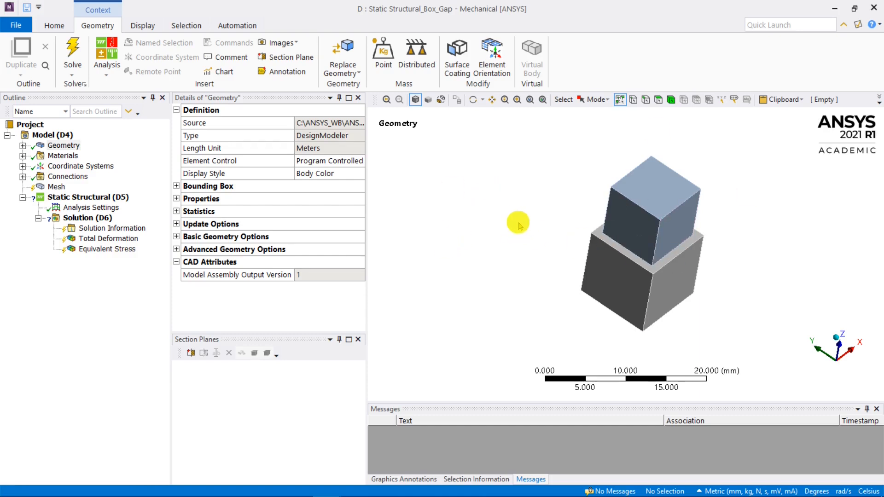
Step: Review the lower box's properties and the Bonded - Solid To Solid contact between the two boxes
mouse_move(627, 268)
middle_down()
mouse_move(595, 205)
mouse_move(607, 250)
mouse_move(626, 256)
middle_up()
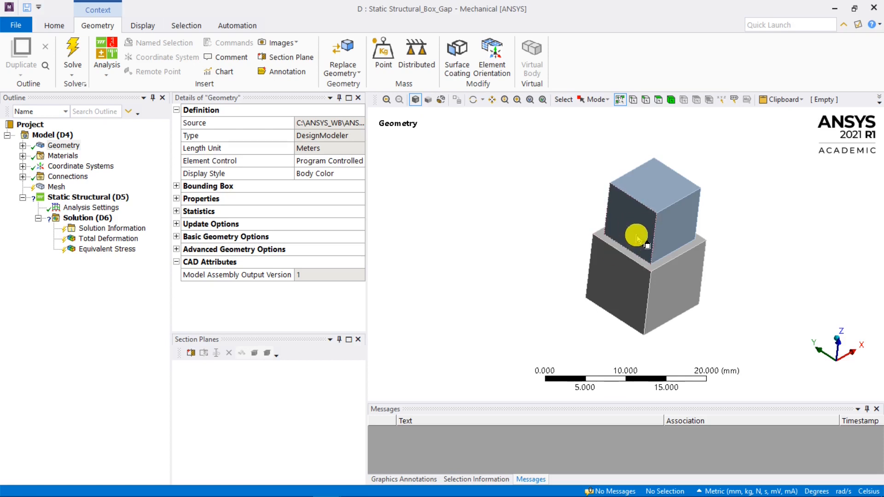
click(22, 146)
click(71, 155)
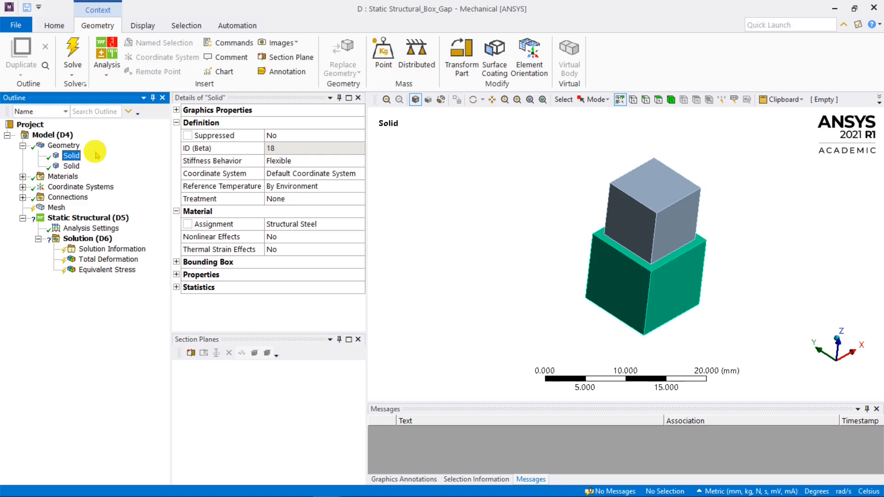
click(23, 197)
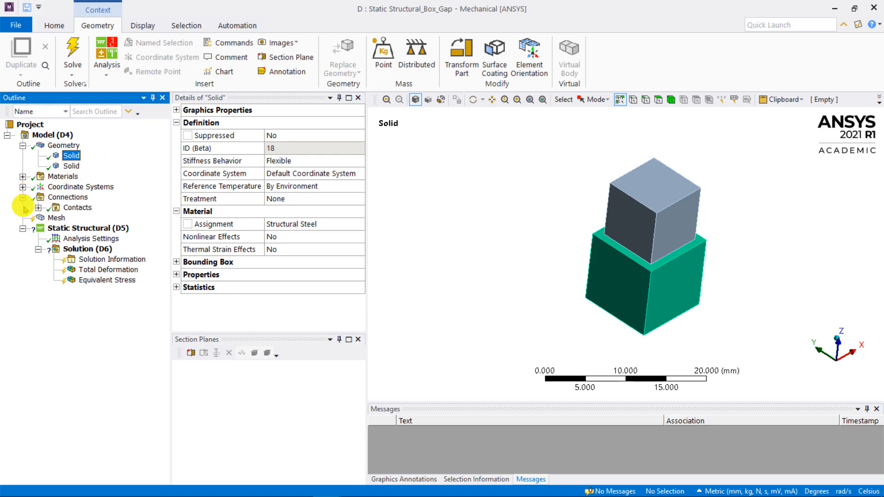
click(37, 207)
click(138, 218)
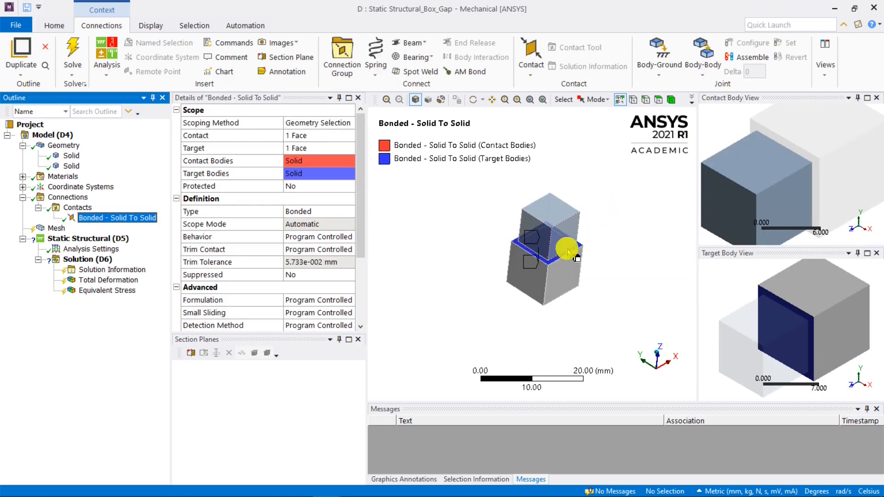
mouse_move(769, 185)
middle_down()
mouse_move(824, 125)
mouse_move(834, 147)
mouse_move(805, 174)
middle_up()
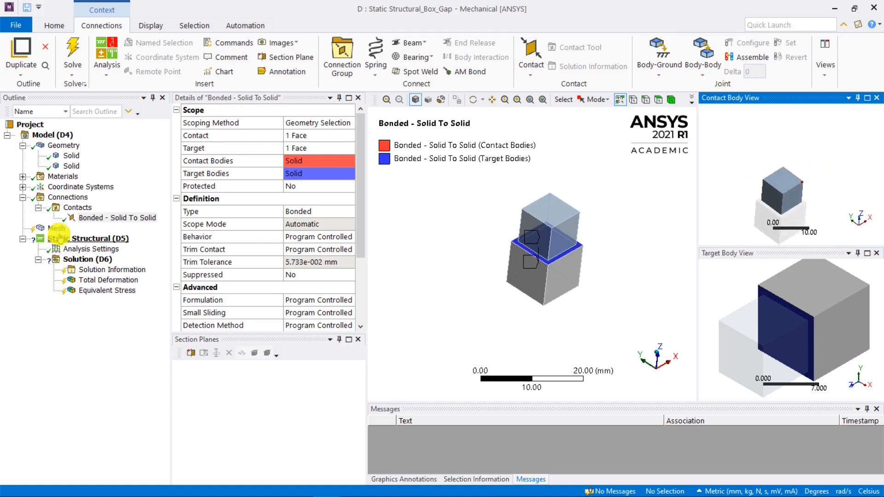
Step: Generate the mesh on both boxes using the 1.0 mm element size
click(56, 227)
click(289, 173)
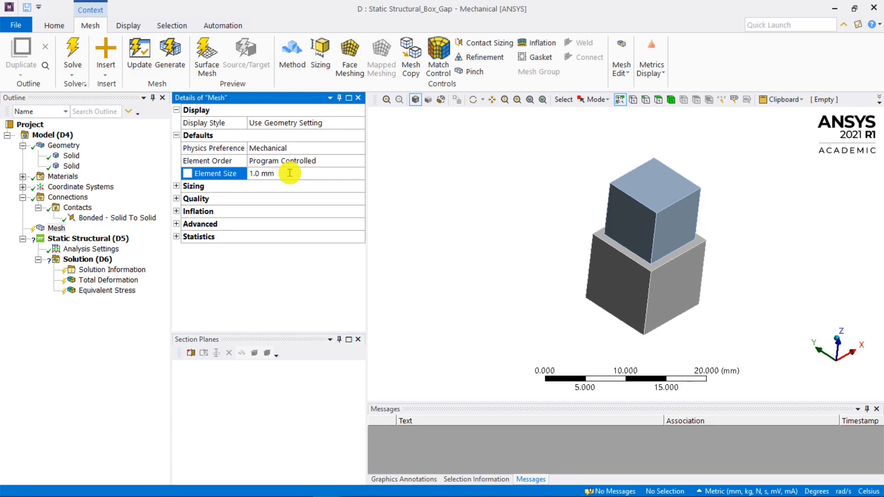
right_click(52, 229)
click(100, 266)
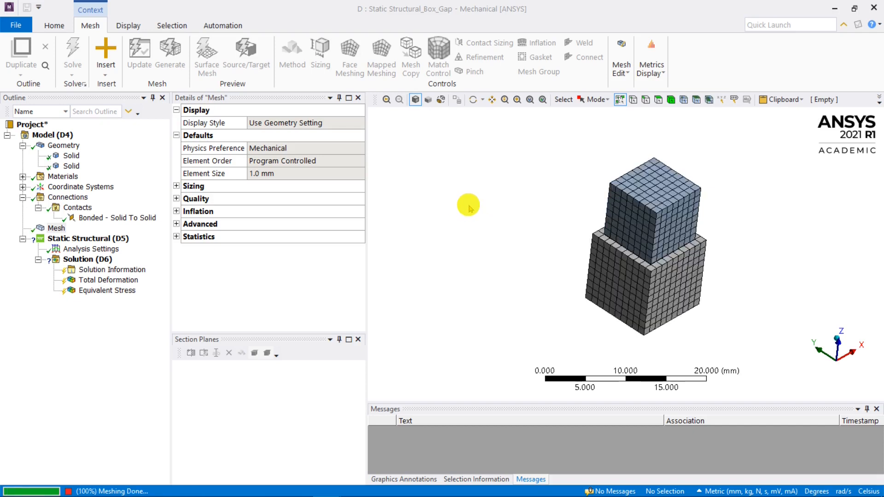
mouse_move(521, 196)
middle_down()
mouse_move(499, 207)
mouse_move(523, 200)
middle_up()
Step: Add a Fixed Support to the static structural analysis on the underside face of the lower box
click(97, 238)
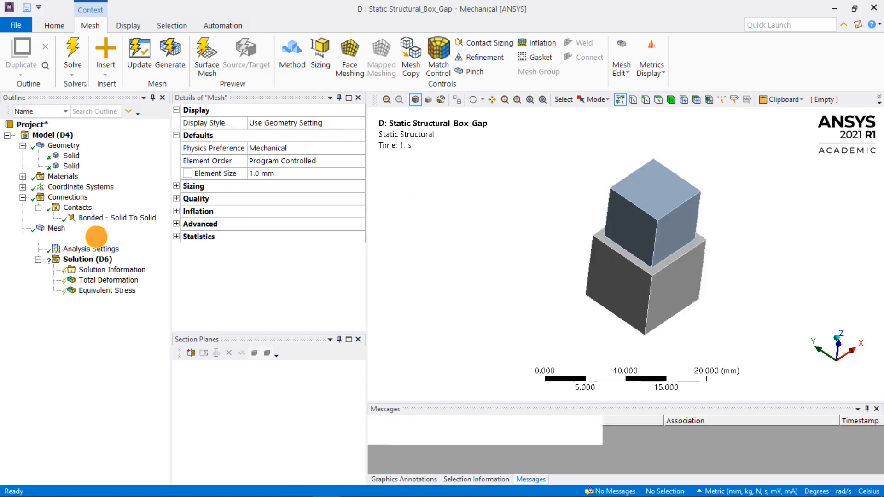
right_click(97, 239)
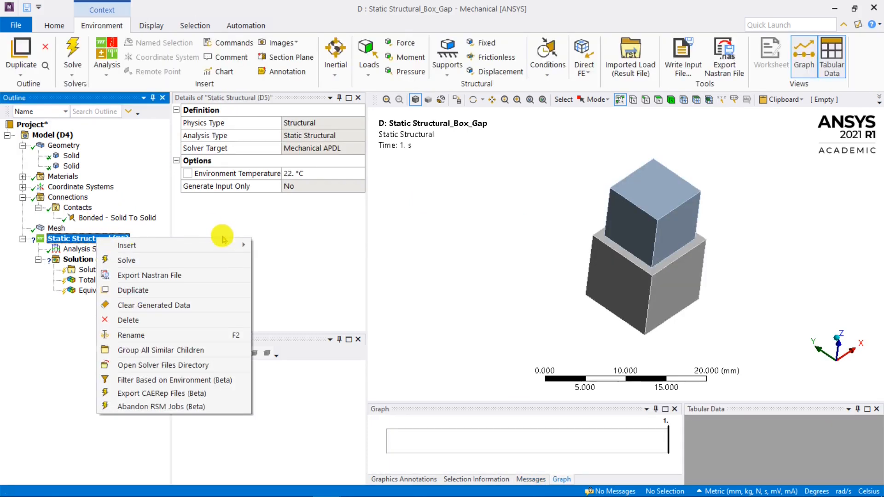
mouse_move(232, 244)
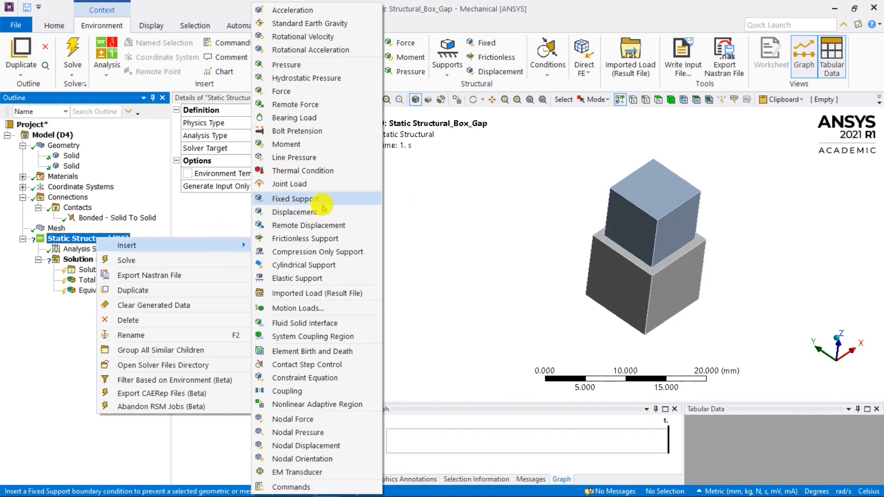
click(290, 199)
click(657, 99)
middle_drag(627, 232, 677, 166)
click(624, 295)
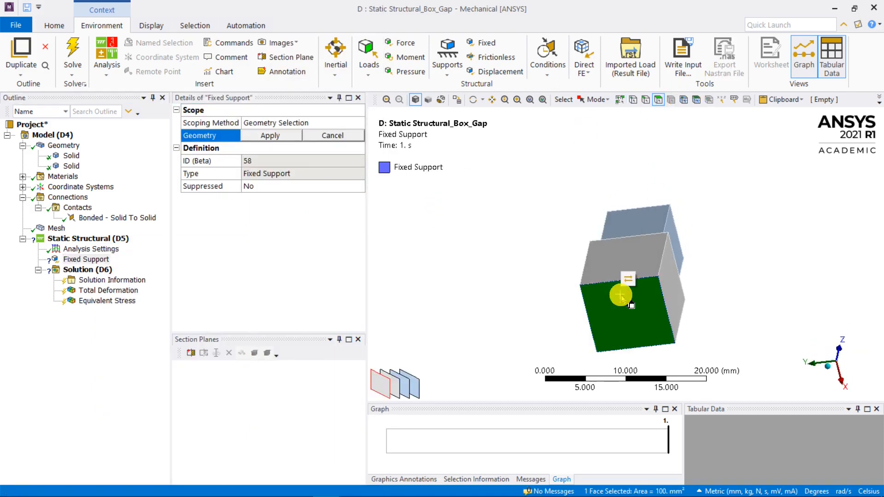
click(277, 136)
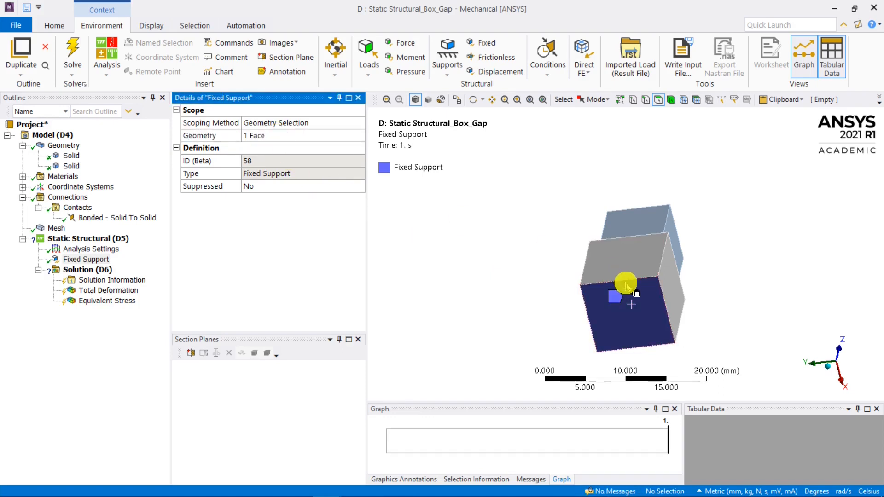
Step: Add a Force load to the static structural analysis on the top face of the upper box
middle_drag(636, 223, 571, 286)
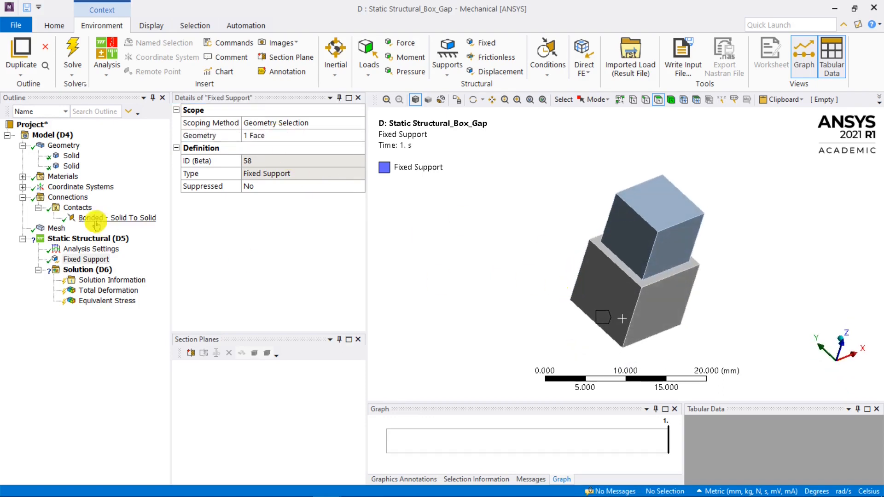
click(99, 238)
right_click(99, 238)
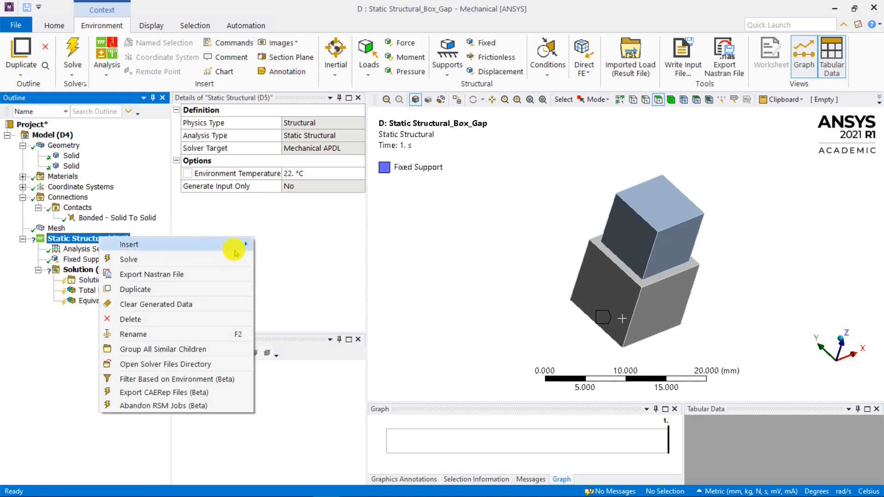
mouse_move(238, 248)
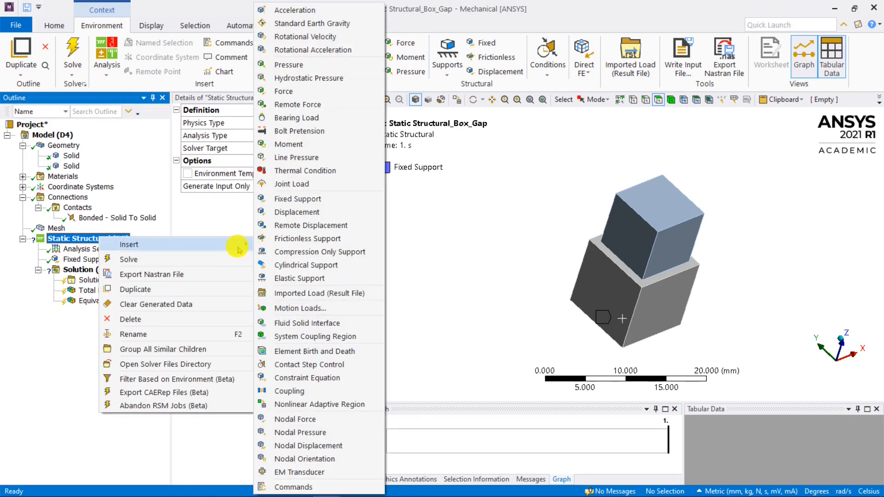
click(325, 92)
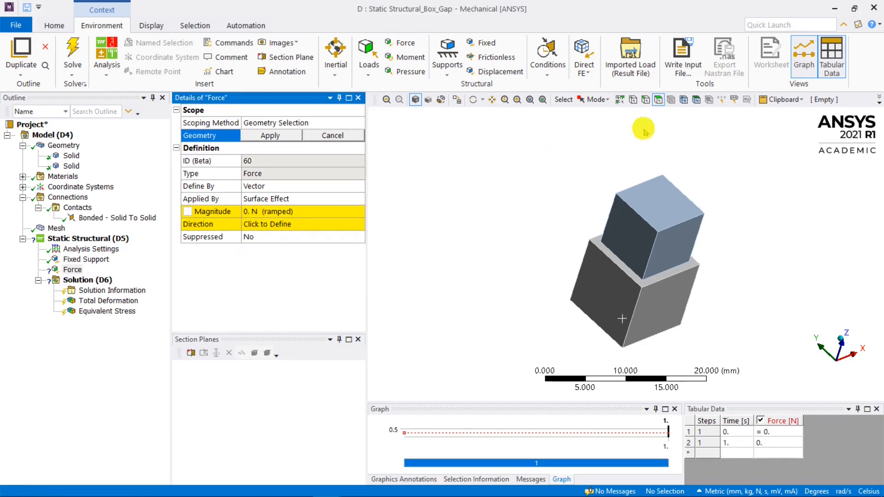
click(663, 199)
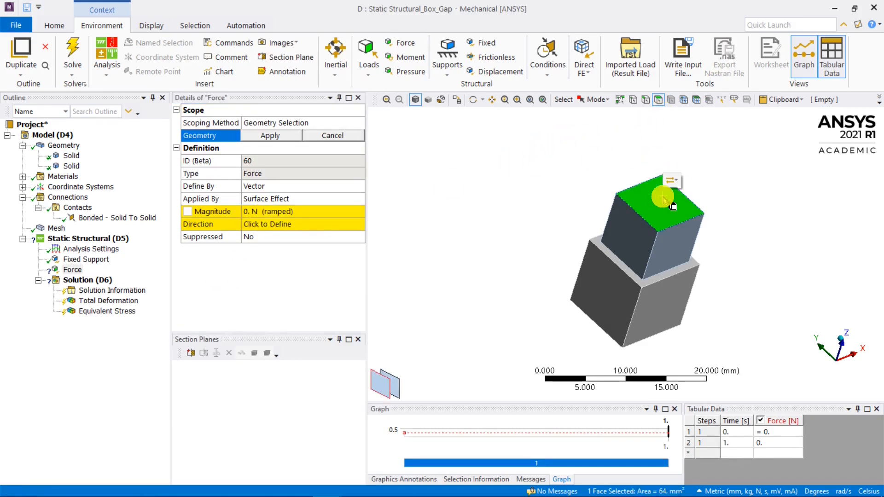
click(276, 137)
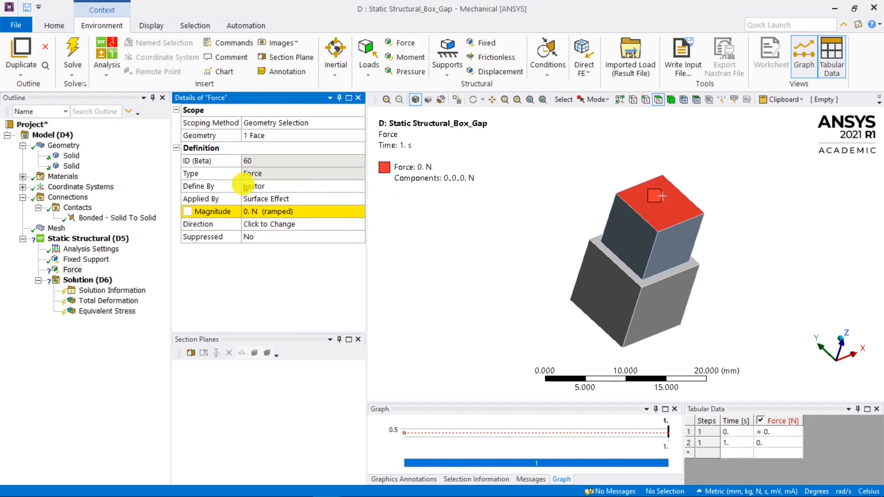
Step: Define the force by Components and set its Z component to 100 N
click(273, 184)
click(358, 184)
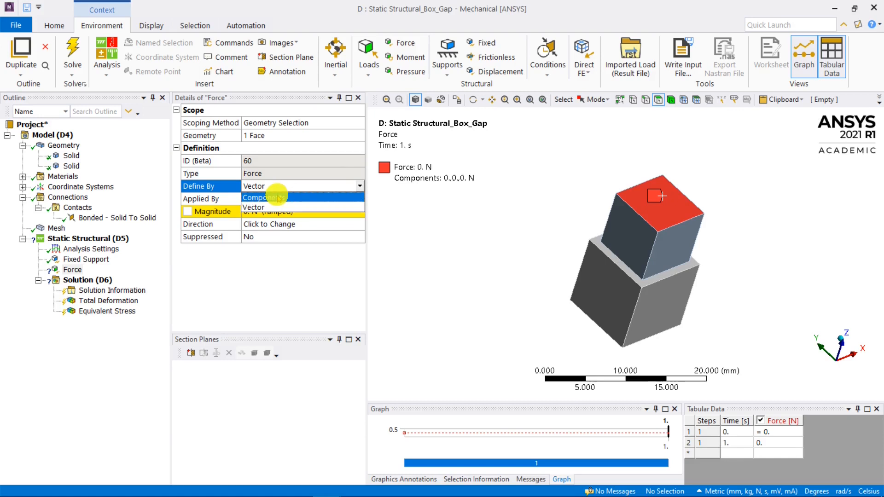
click(279, 198)
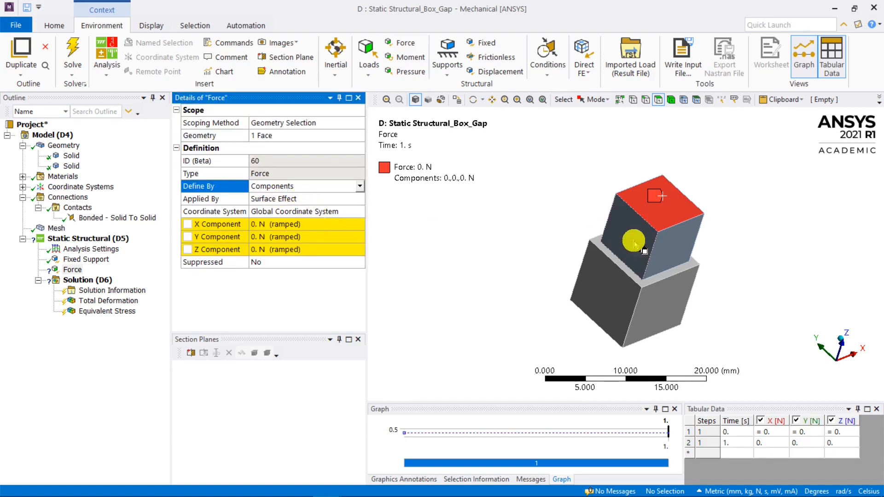
click(272, 251)
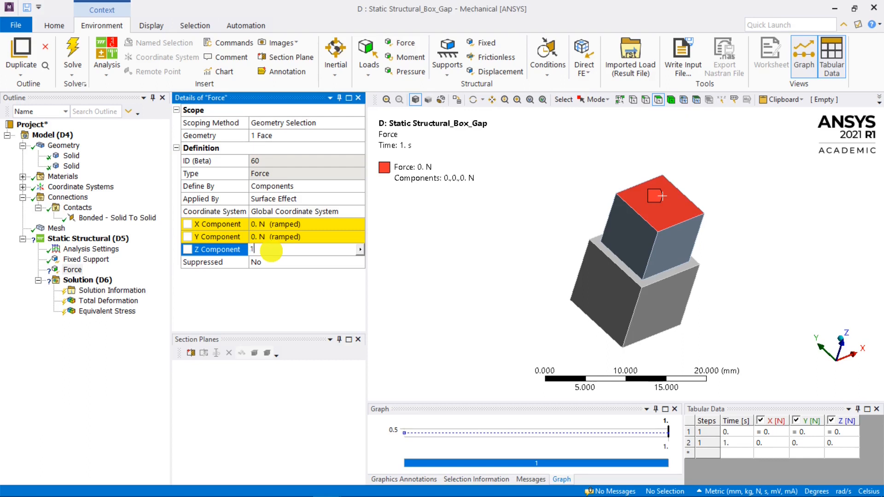
key(Return)
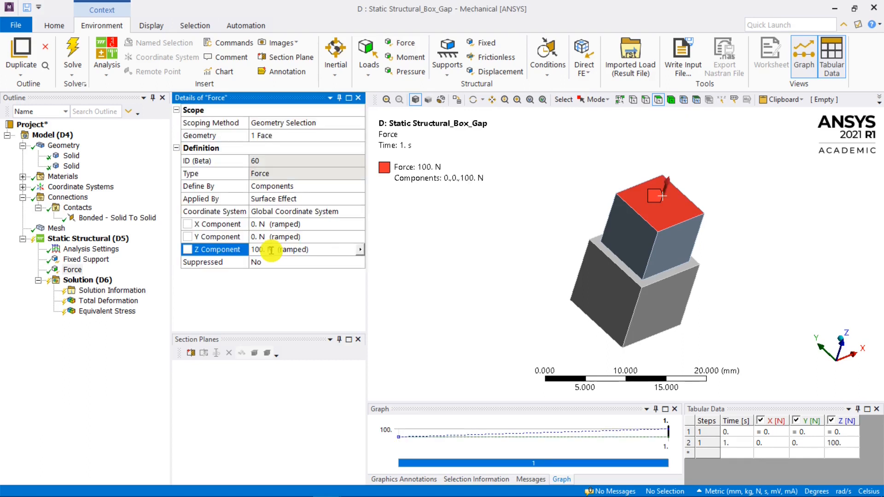
mouse_move(524, 235)
middle_down()
mouse_move(509, 229)
mouse_move(515, 235)
middle_up()
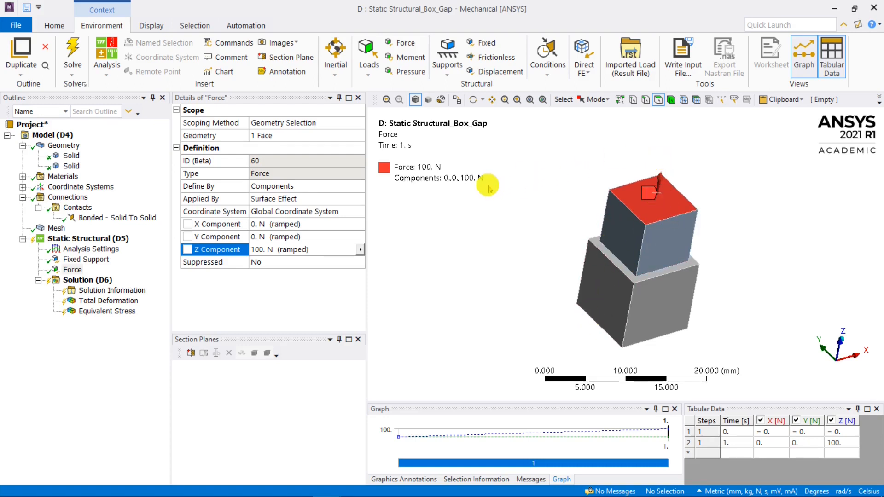
Step: Check the analysis settings and solve the static structural analysis
click(92, 249)
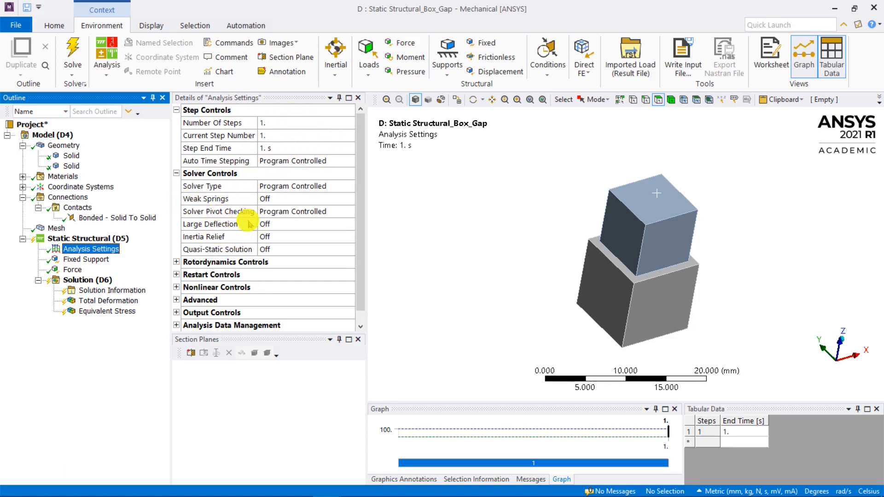
click(97, 278)
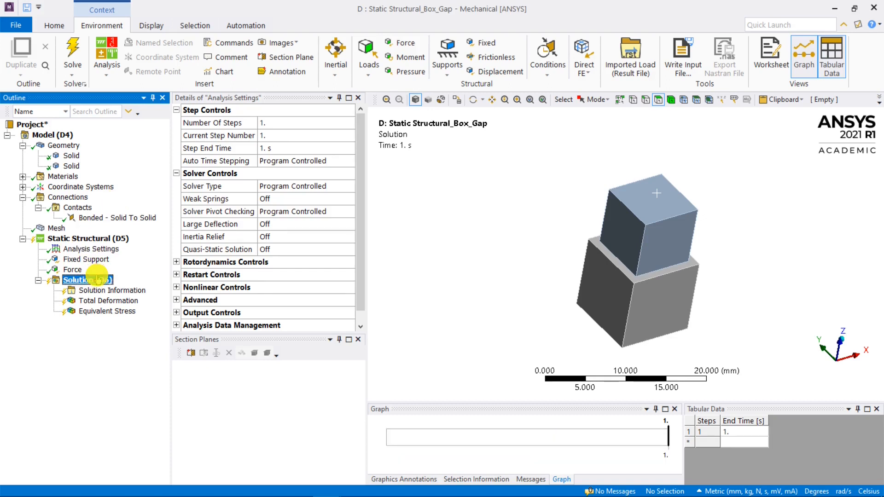
right_click(98, 280)
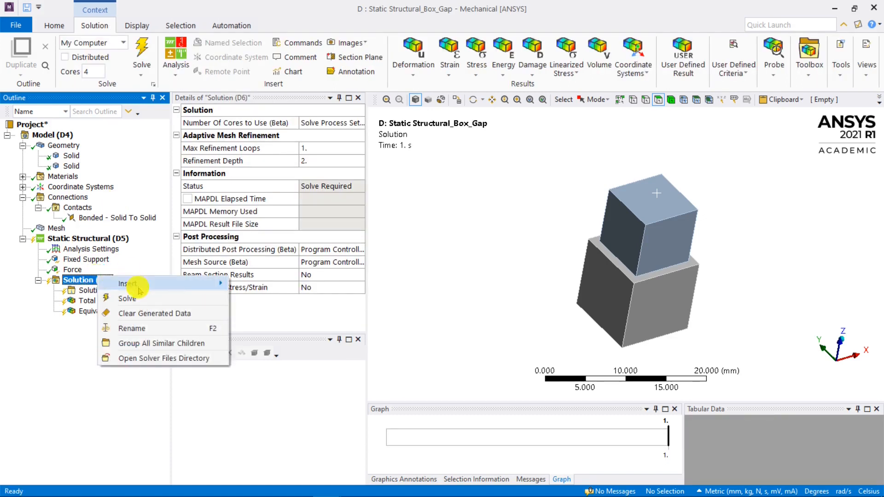
click(113, 298)
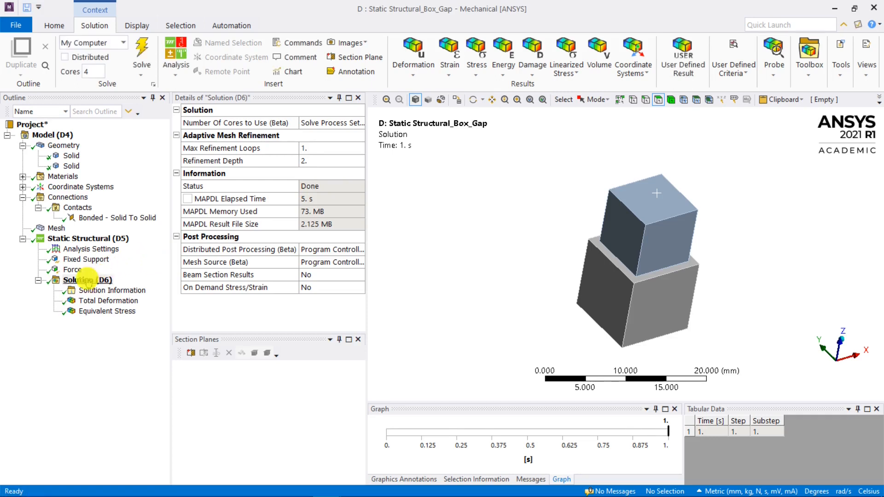
Step: View the Total Deformation and Equivalent Stress results on the two boxes
click(106, 300)
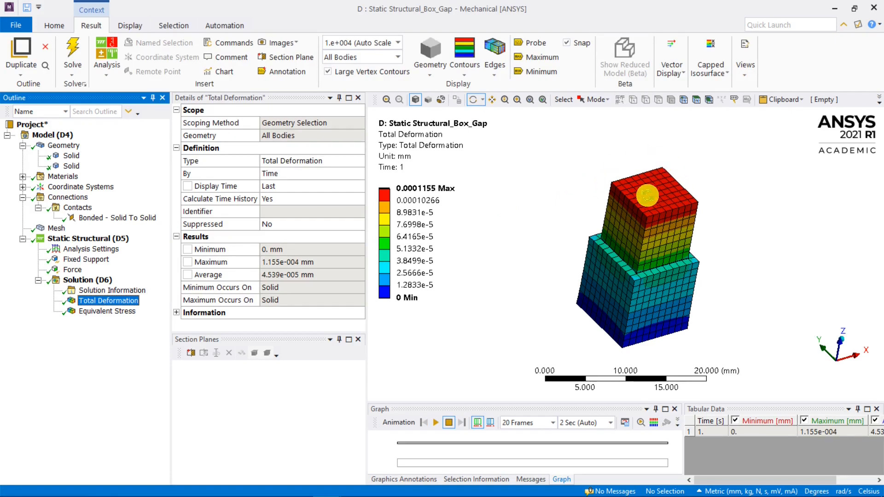
mouse_move(665, 214)
mouse_down()
mouse_move(644, 193)
mouse_move(652, 205)
mouse_up()
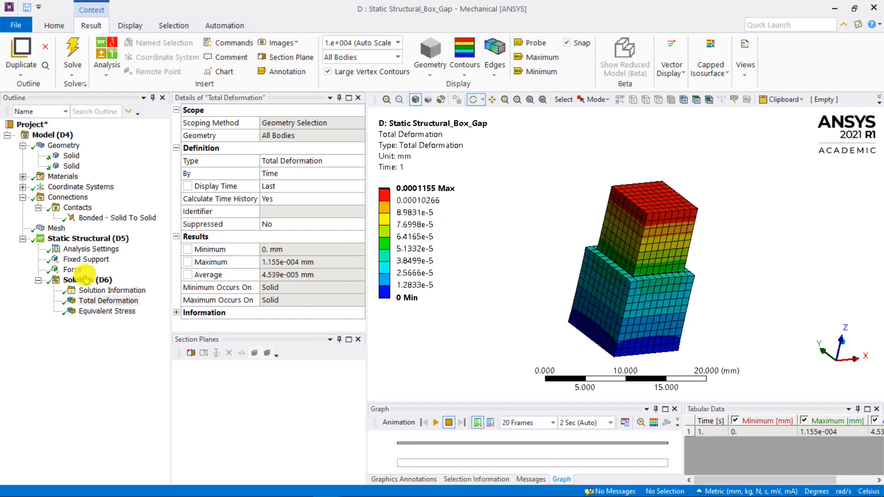
click(97, 311)
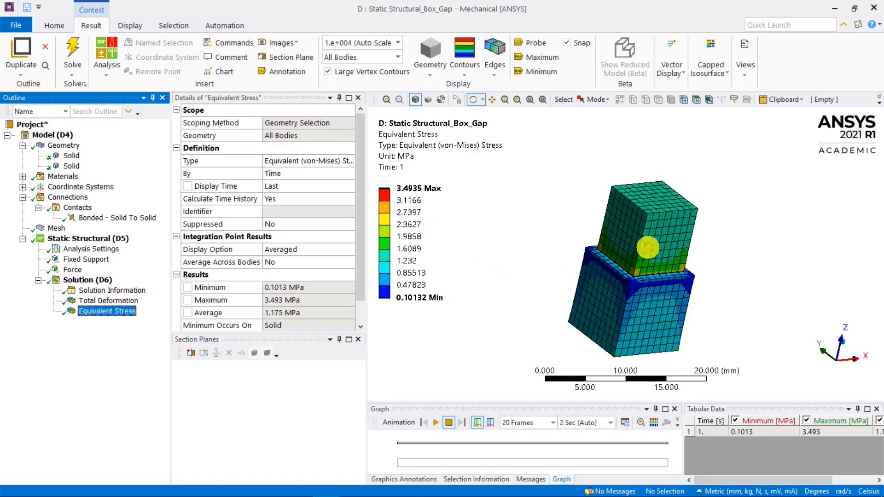
Step: Examine the gap between the two boxes up close from the side, then the Total Deformation result around it
click(78, 280)
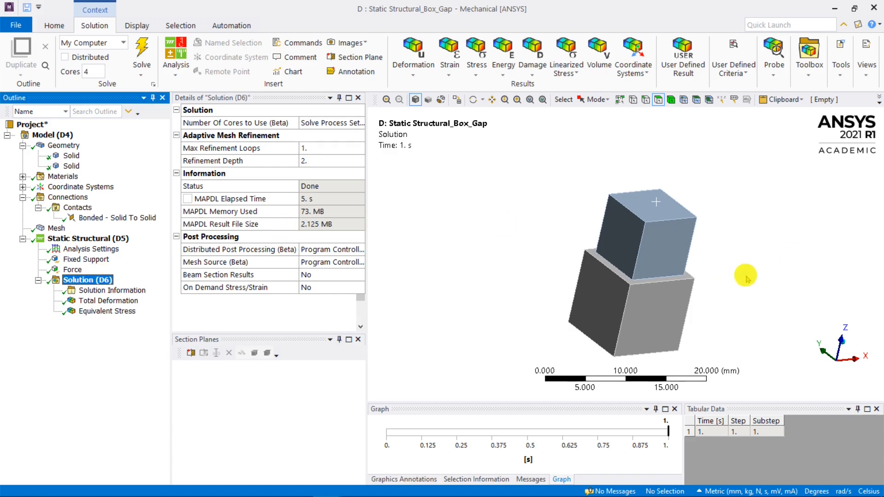
click(825, 362)
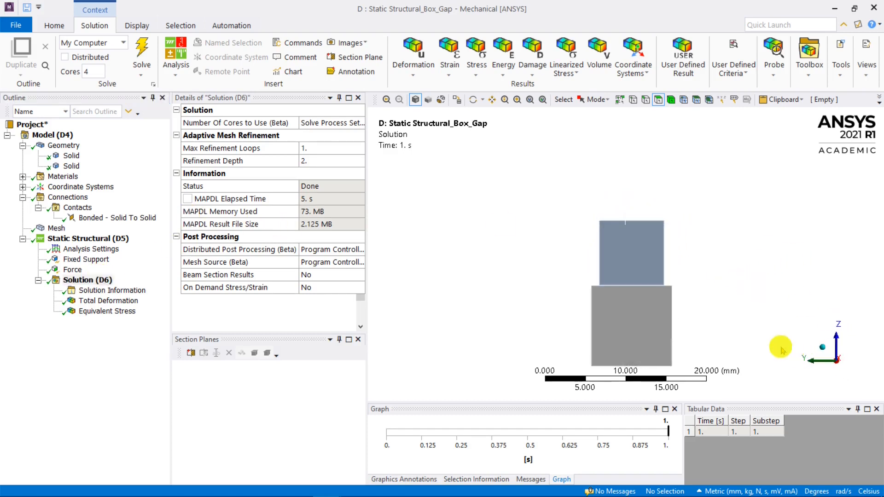
right_drag(598, 275, 629, 297)
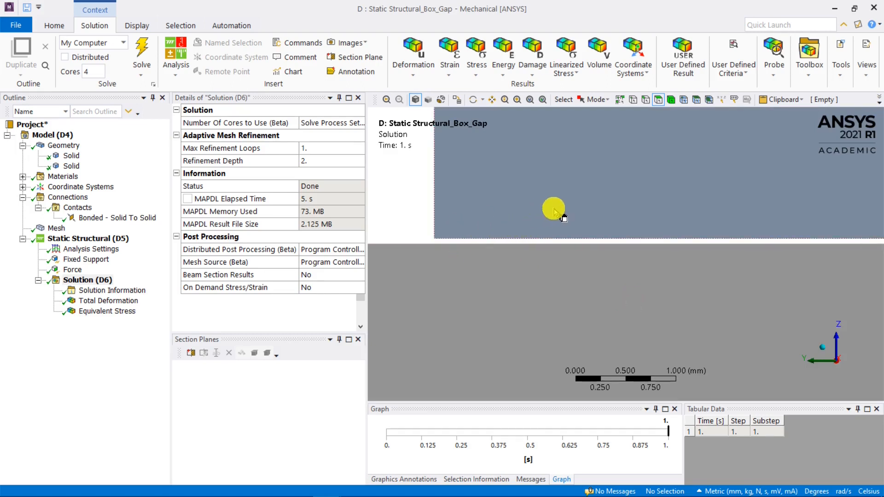
scroll(571, 203, down, 3)
scroll(468, 220, up, 3)
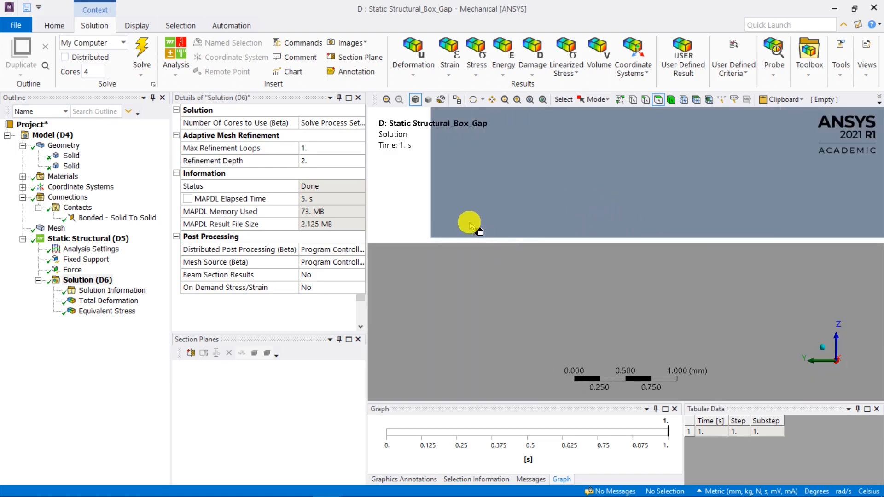
click(107, 300)
scroll(711, 242, down, 2)
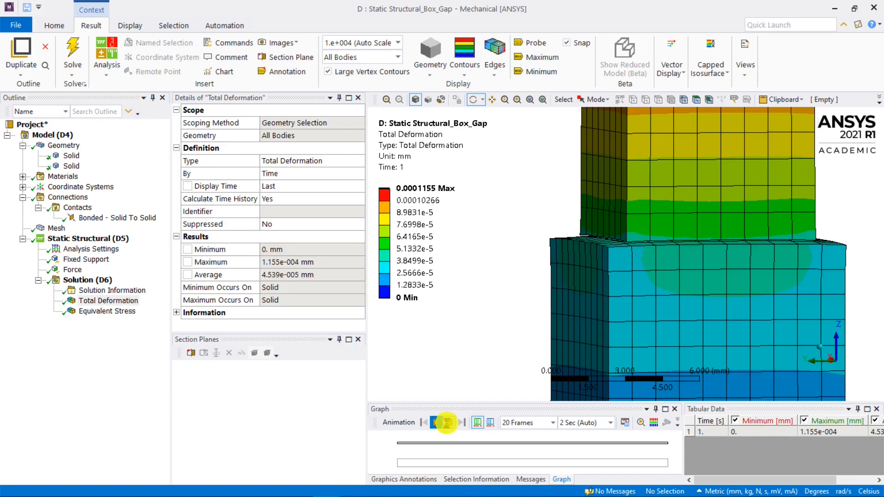
Step: Play the Total Deformation result animation around the gap, stop it, and view the boxes at an angle
click(446, 423)
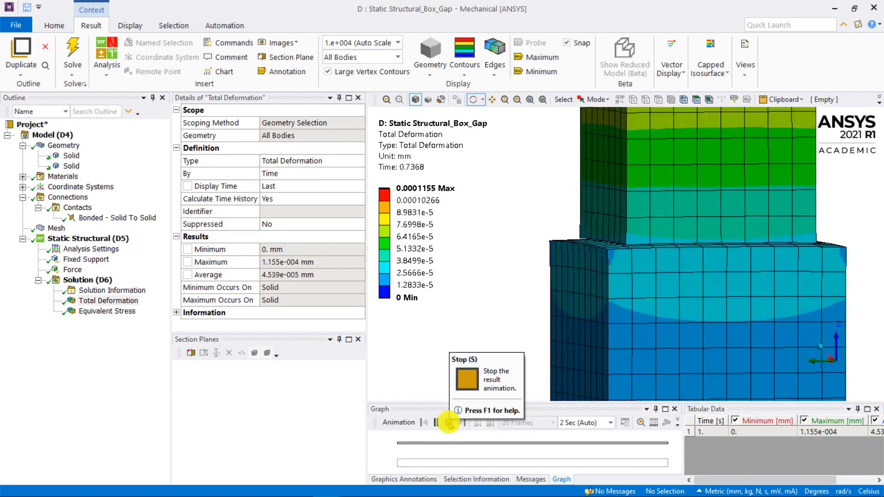
click(449, 423)
mouse_move(682, 230)
middle_down()
mouse_move(670, 241)
mouse_move(683, 240)
middle_up()
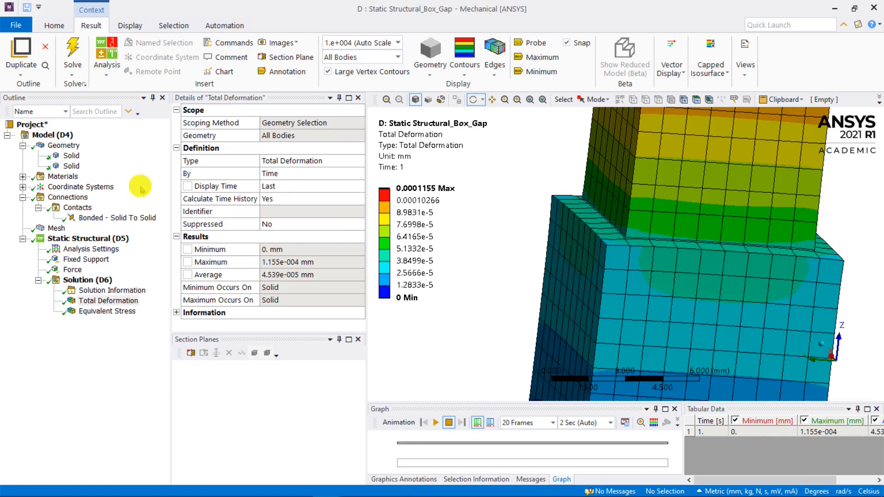
Step: Review the bonded contact's advanced settings, its contact faces and the available Pinball Region options
click(119, 220)
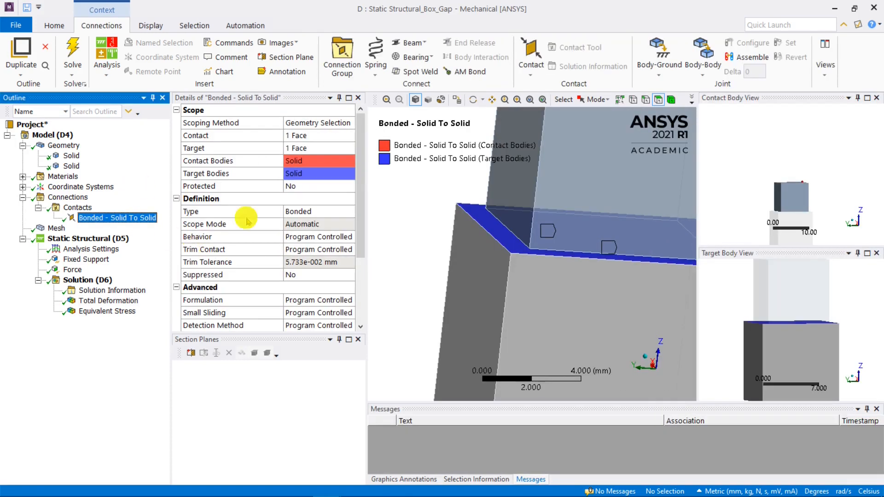
scroll(238, 223, down, 1)
scroll(238, 224, down, 1)
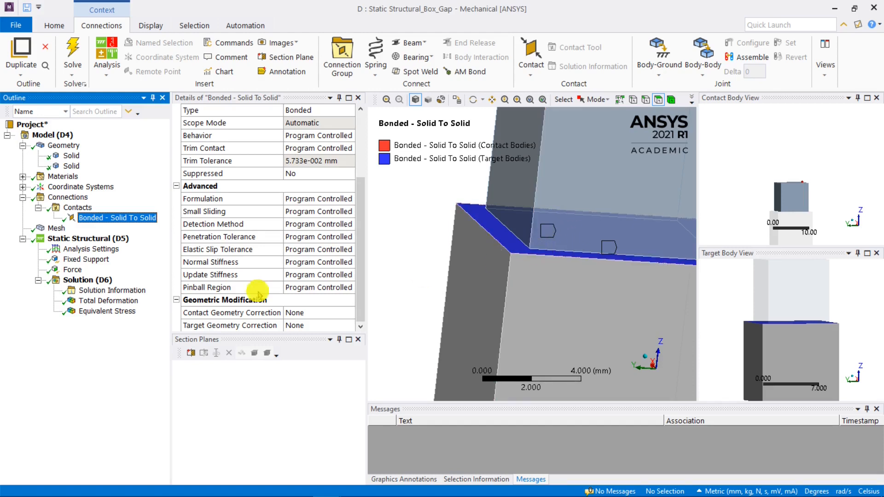
middle_drag(523, 256, 552, 247)
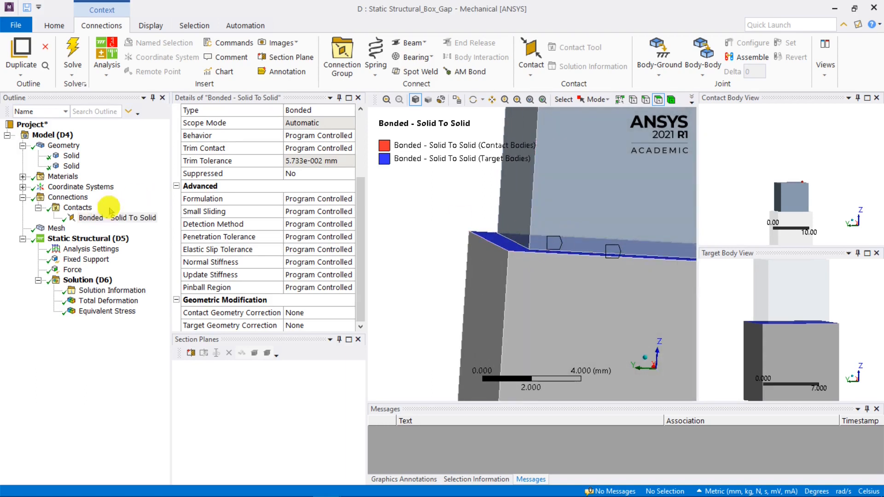
middle_drag(532, 237, 536, 242)
scroll(546, 242, down, 3)
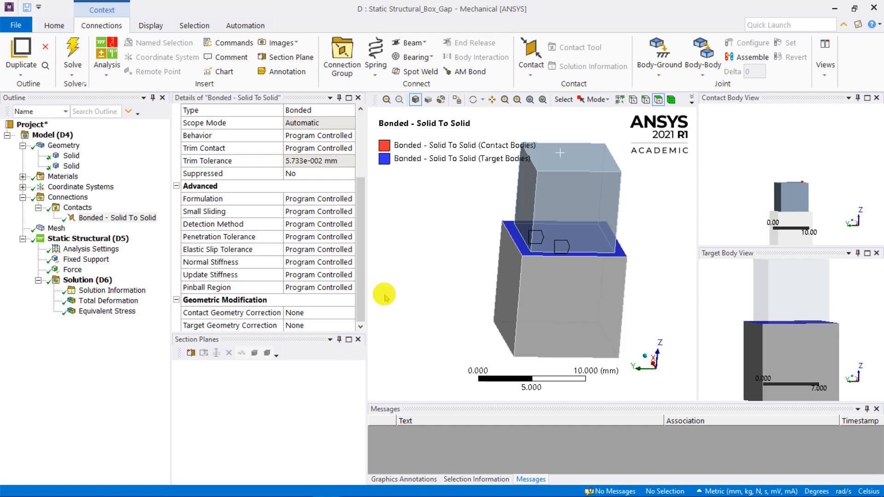
click(352, 287)
click(352, 287)
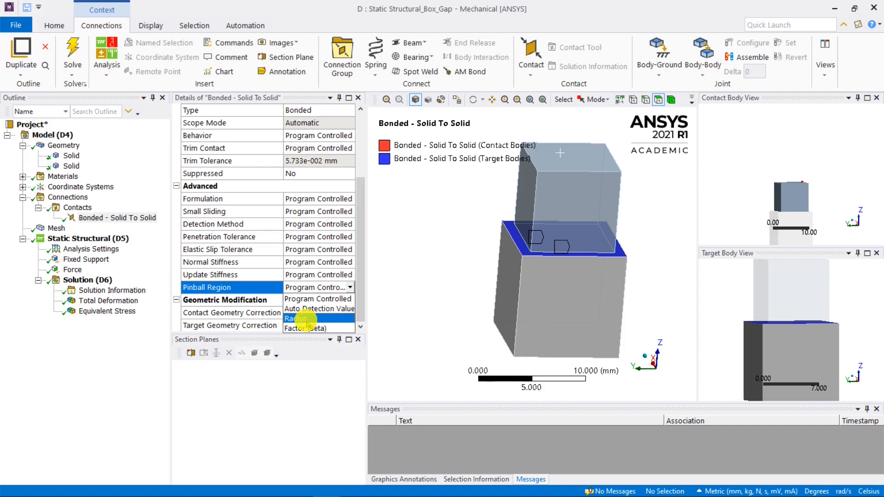
click(401, 272)
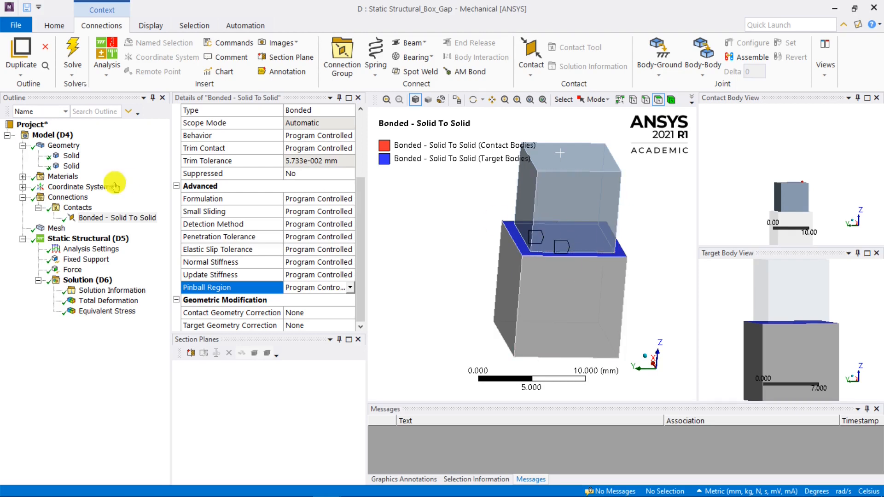
Step: Create a Contact Tool for the Contacts group and add all contacts with the contact side set to Both
click(82, 207)
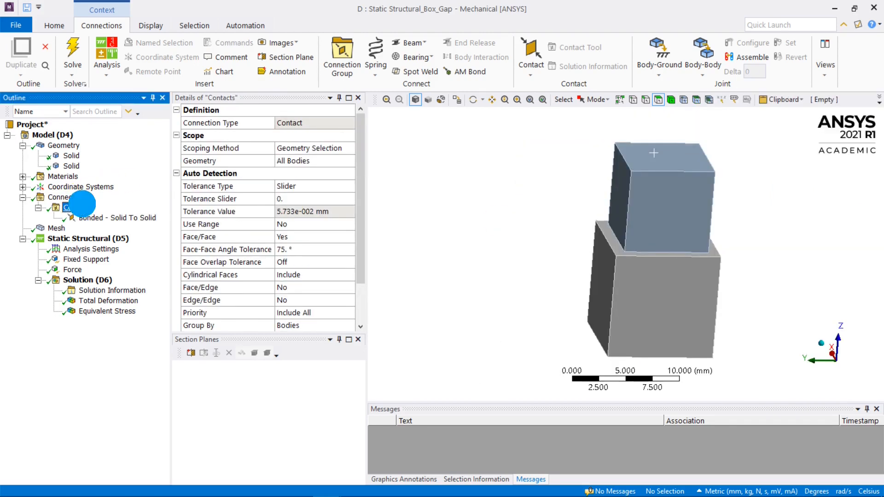
right_click(82, 207)
mouse_move(216, 212)
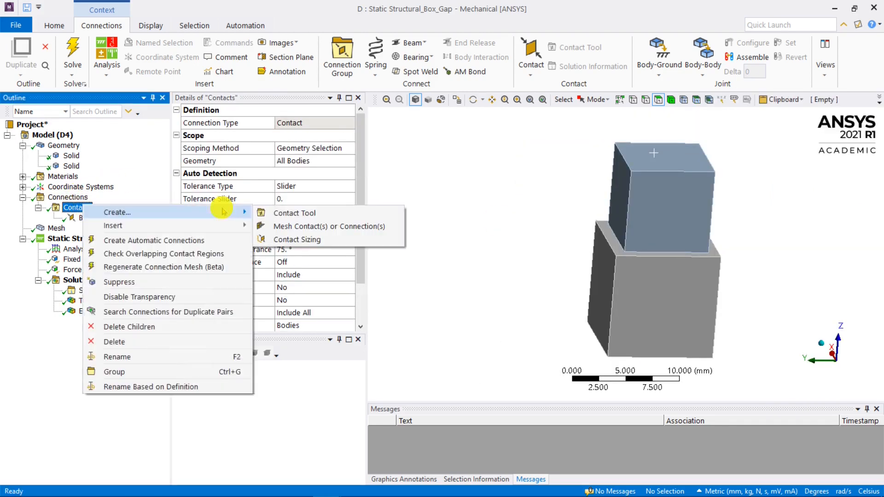
click(317, 213)
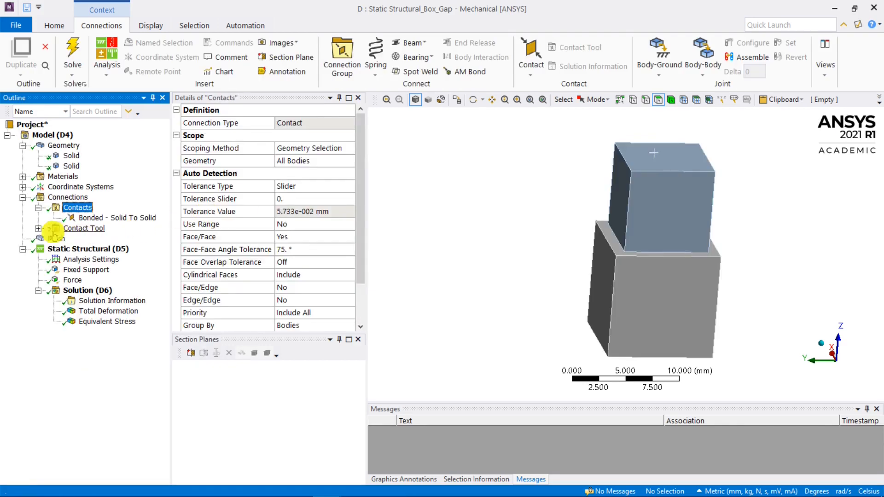
click(85, 229)
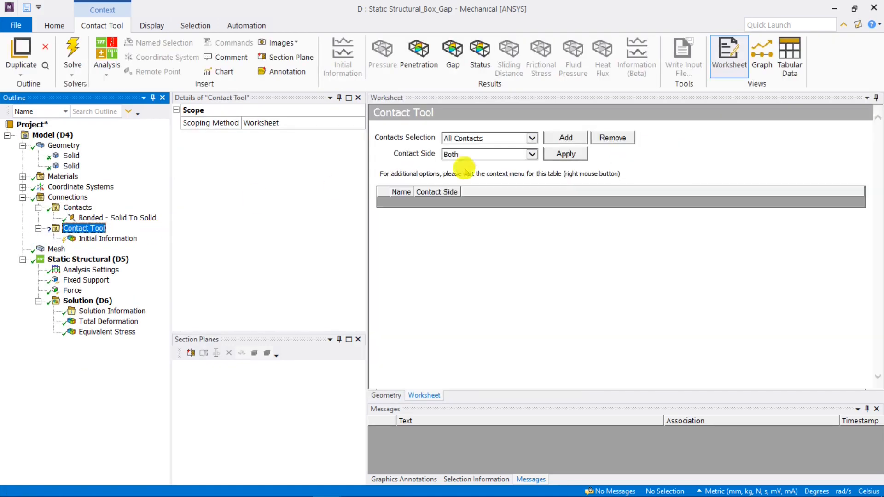
click(564, 155)
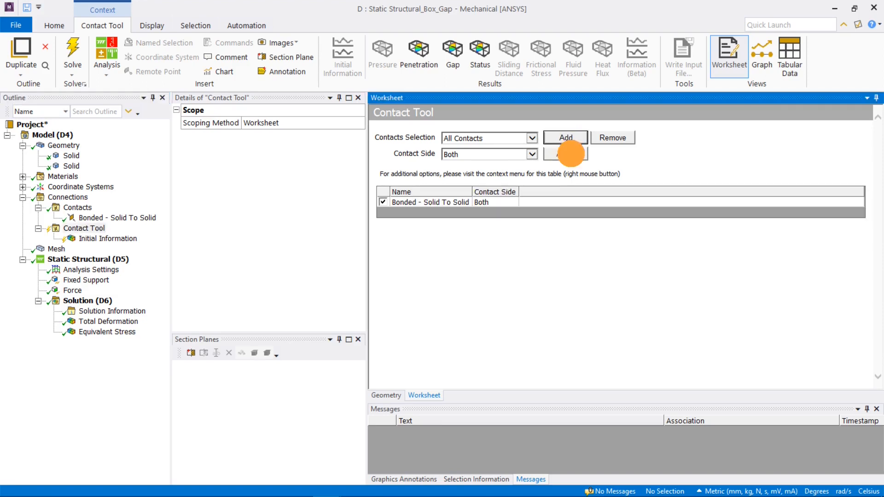
Step: Generate the initial contact results and review the full Initial Information table through to the resulting pinball values
click(112, 239)
right_click(116, 240)
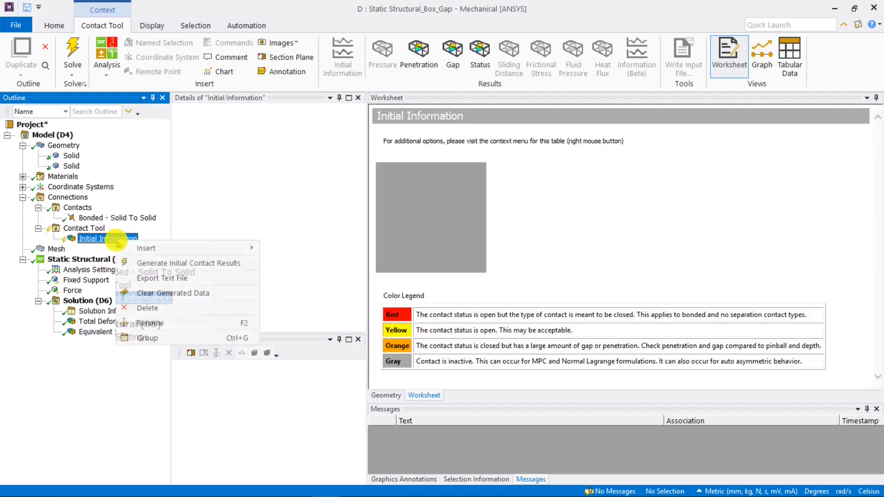
click(179, 263)
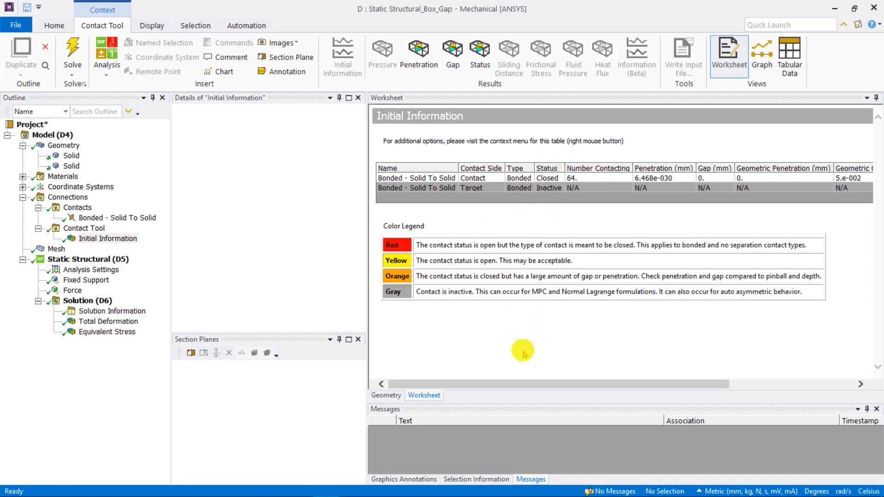
drag(552, 385, 689, 375)
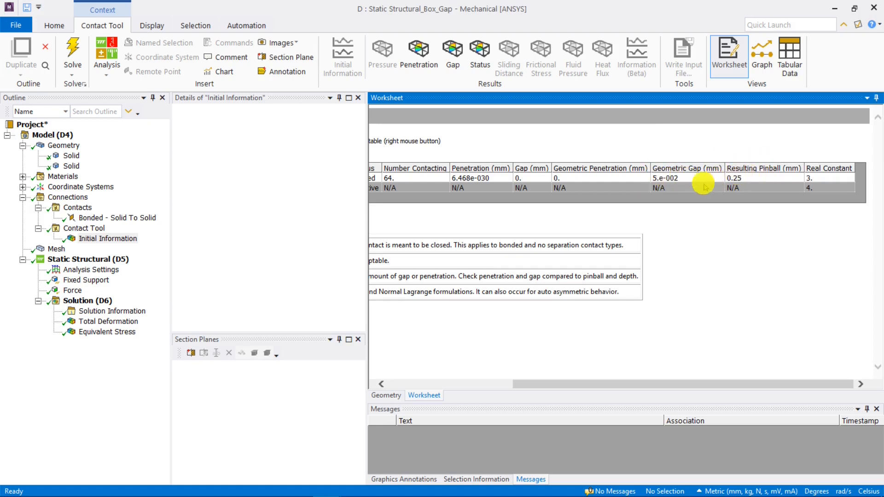
drag(618, 384, 483, 367)
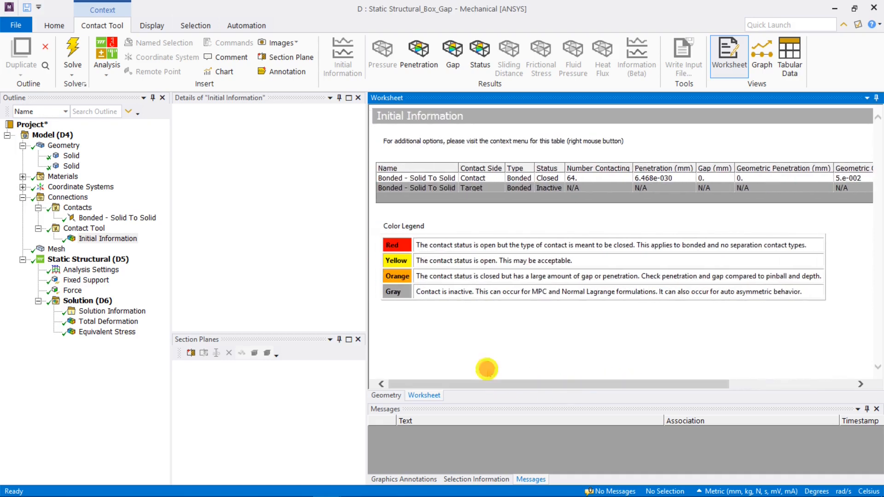
Step: Inspect the gap between the two boxes up close against the scale and compare it with the Geometric Gap in Initial Information
click(126, 218)
mouse_move(624, 201)
middle_down()
mouse_move(580, 233)
mouse_move(673, 215)
middle_up()
click(664, 375)
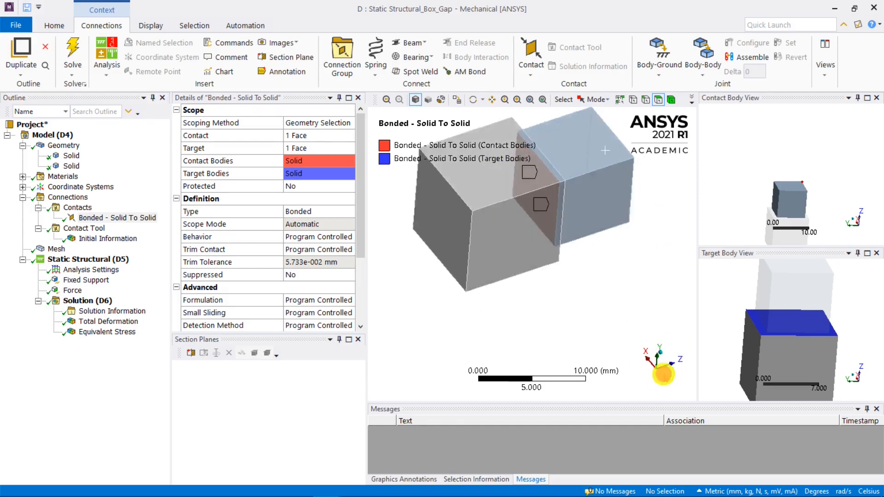
right_drag(574, 199, 536, 218)
scroll(506, 296, up, 1)
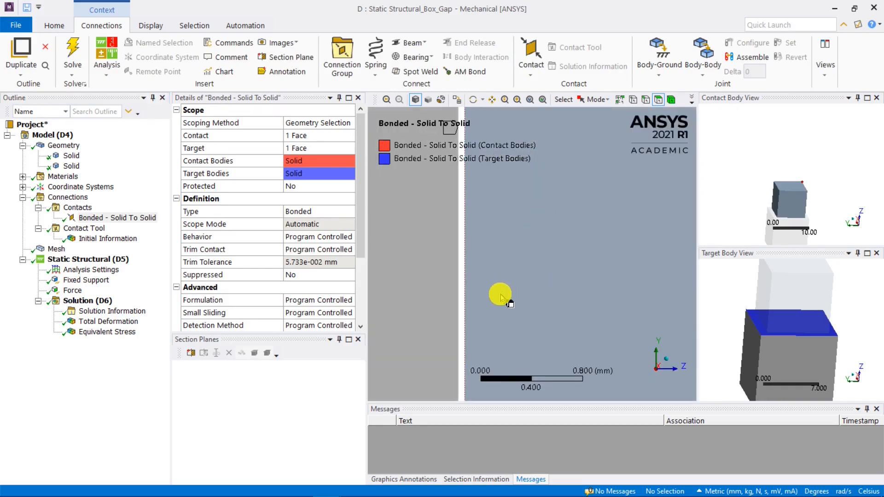
ctrl+middle_drag(502, 294, 571, 269)
scroll(564, 271, up, 2)
scroll(563, 272, up, 3)
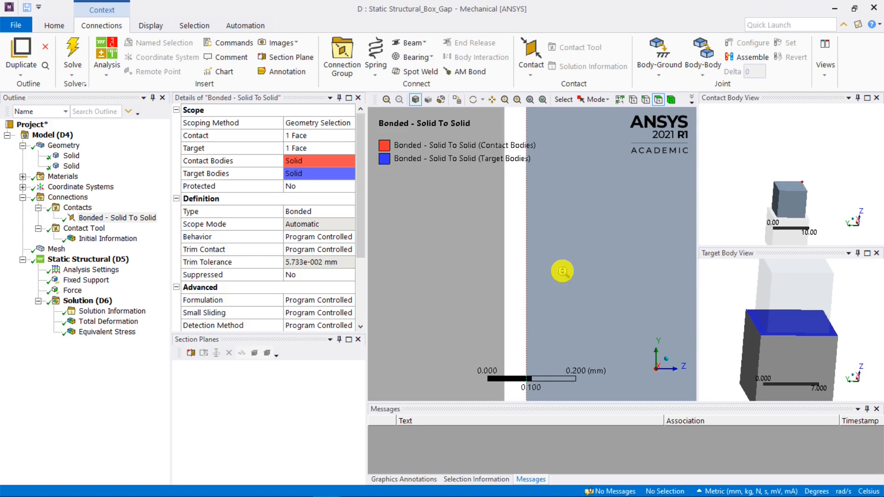
ctrl+middle_drag(562, 272, 568, 271)
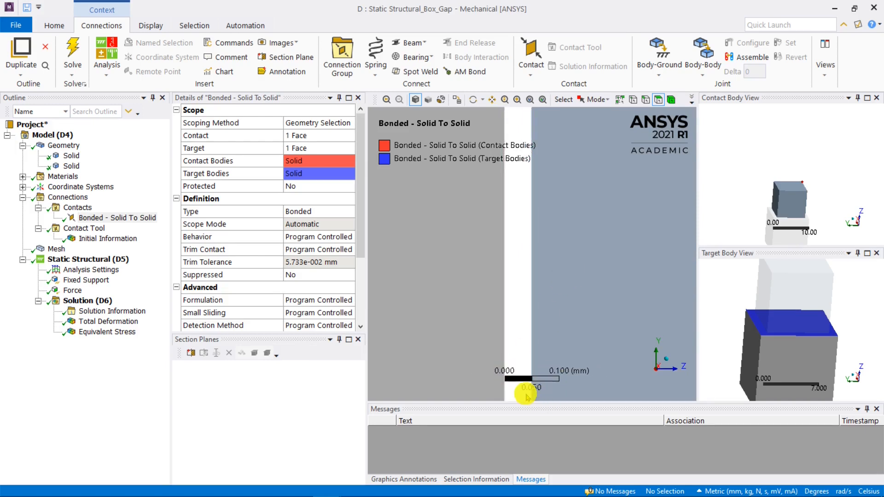
click(115, 239)
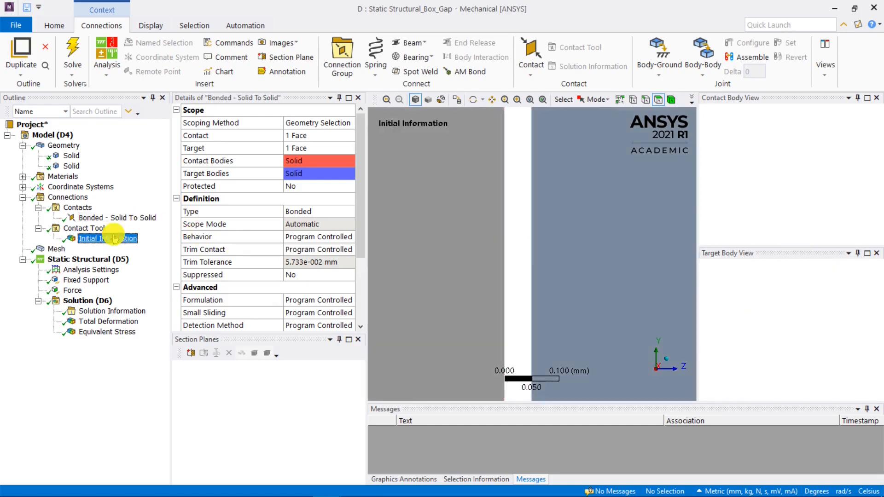
drag(631, 380, 727, 385)
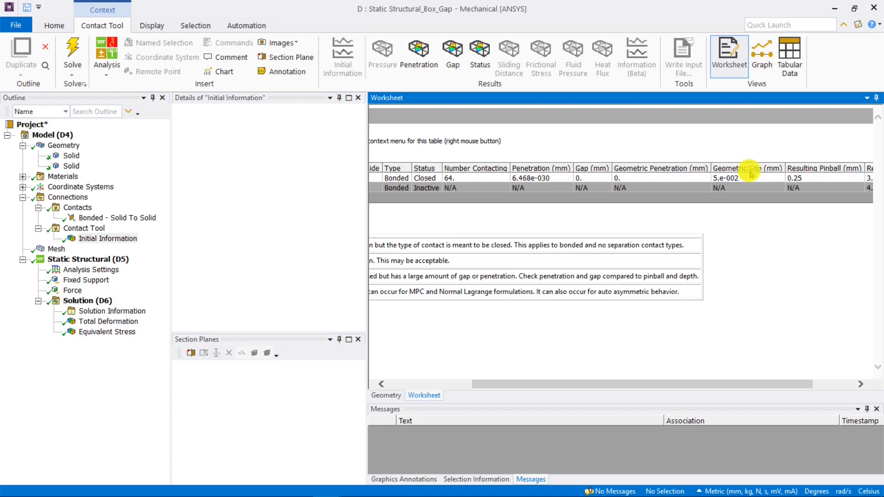
Step: Set the bonded contact's Pinball Region to Radius with a 0.25 mm pinball radius and inspect the sphere at the gap
click(105, 217)
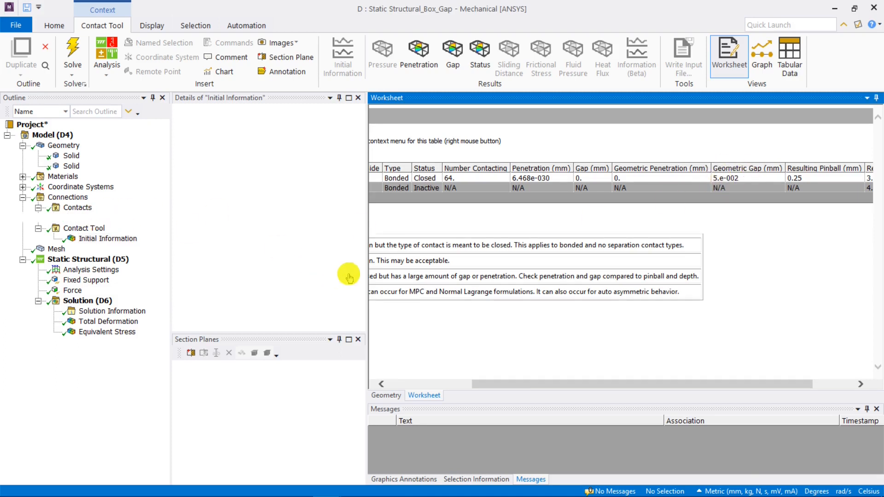
scroll(342, 297, down, 3)
click(350, 300)
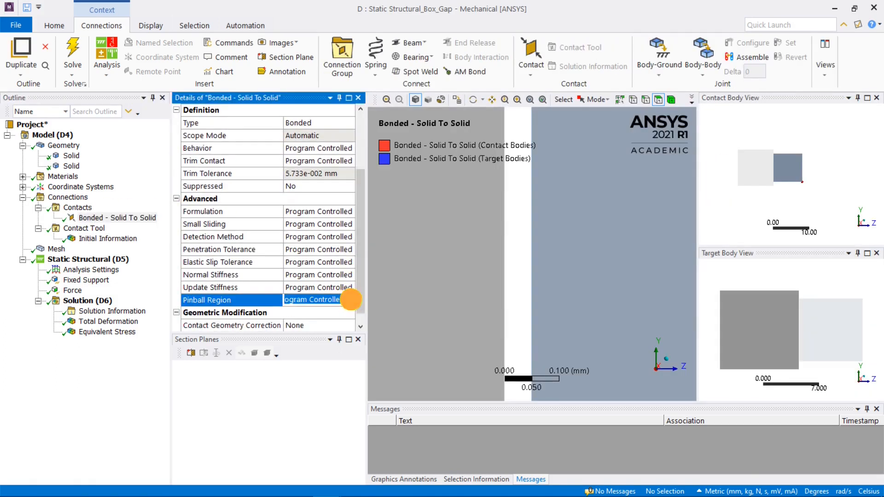
click(321, 331)
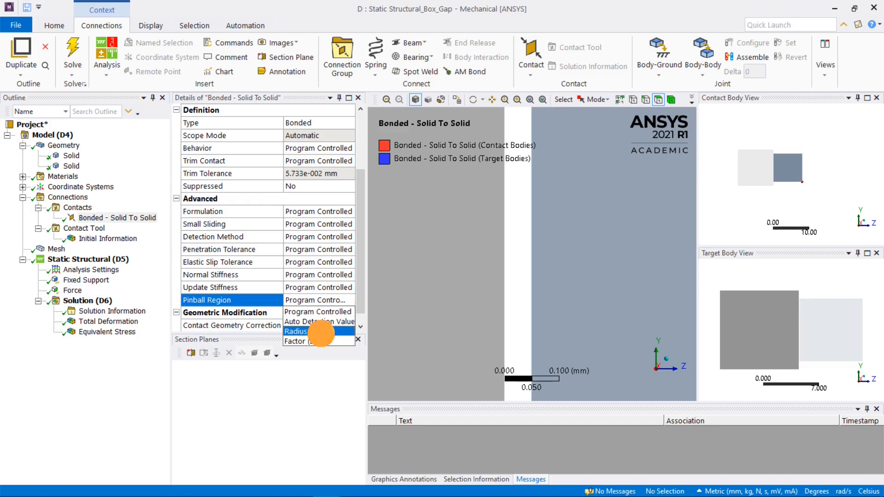
drag(355, 276, 355, 318)
click(314, 287)
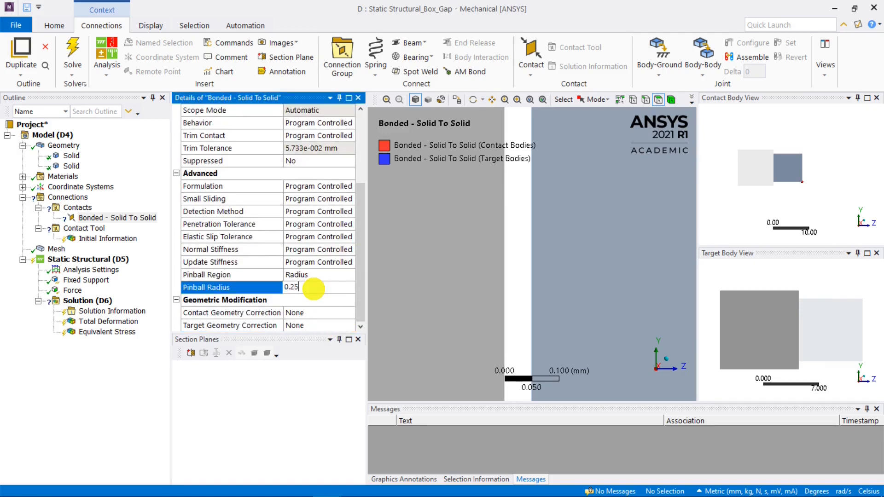
key(Return)
scroll(525, 212, down, 5)
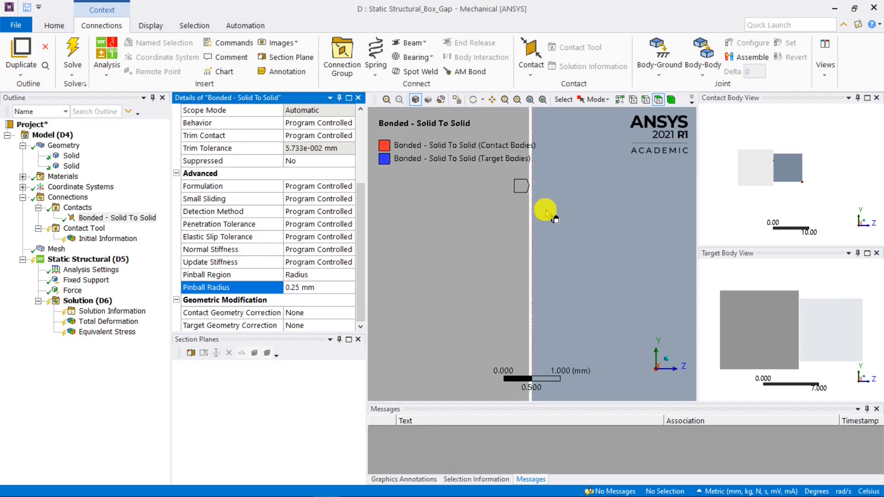
scroll(541, 193, up, 4)
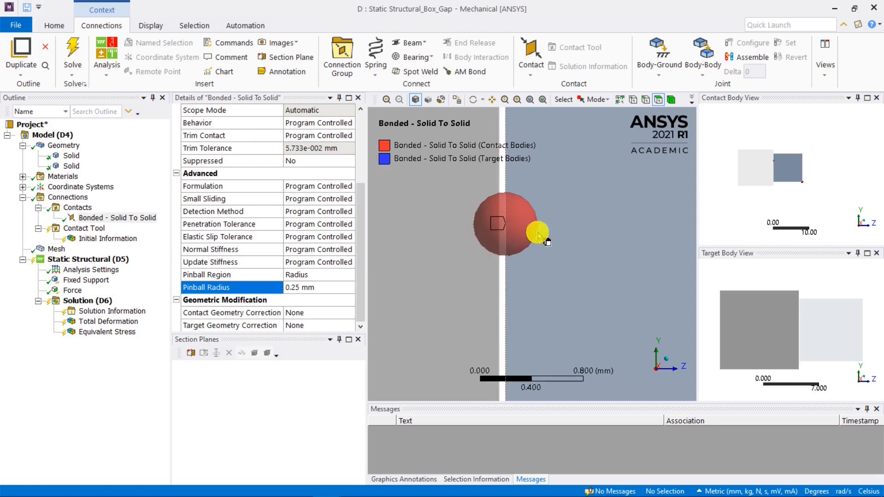
scroll(516, 230, down, 1)
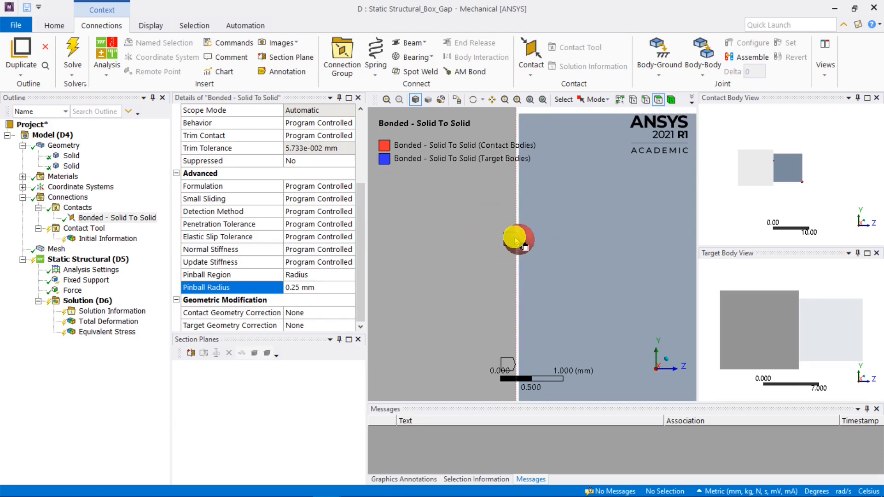
Step: Set the bonded contact's pinball radius to 0.01 mm and compare the sphere with the gap between the boxes
click(317, 289)
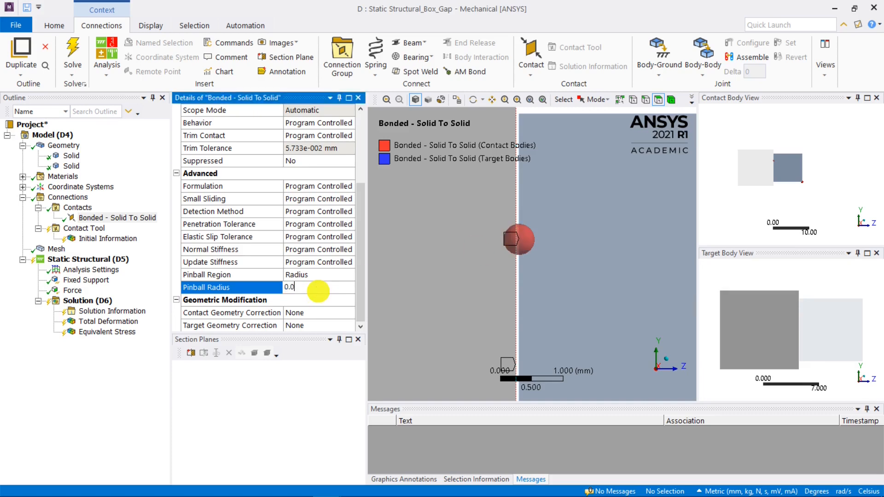
text(0.01)
key(Return)
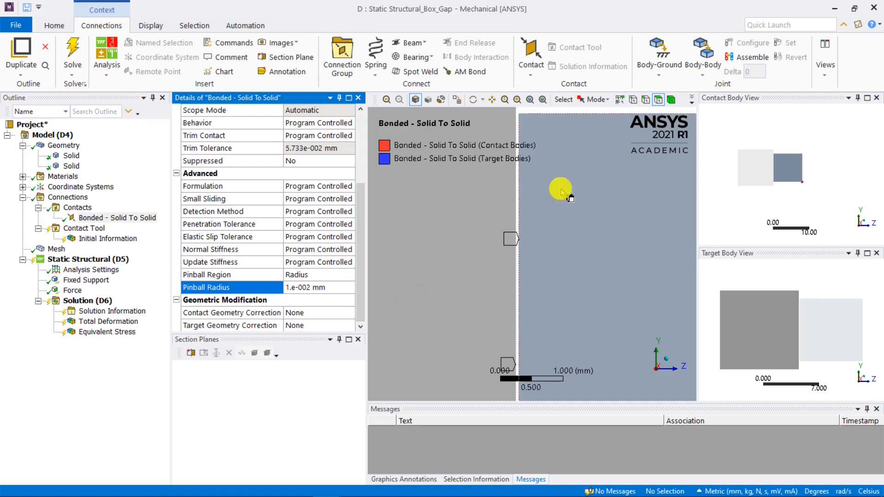
scroll(510, 245, up, 5)
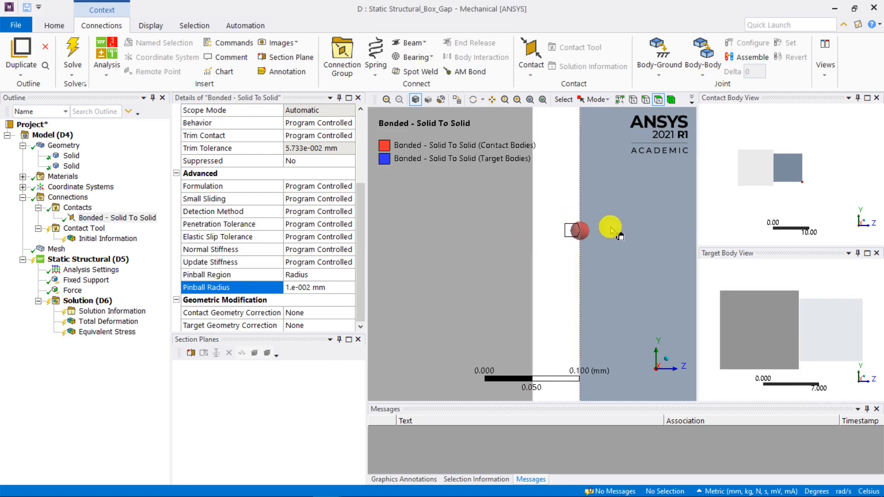
scroll(608, 260, down, 2)
scroll(603, 258, down, 5)
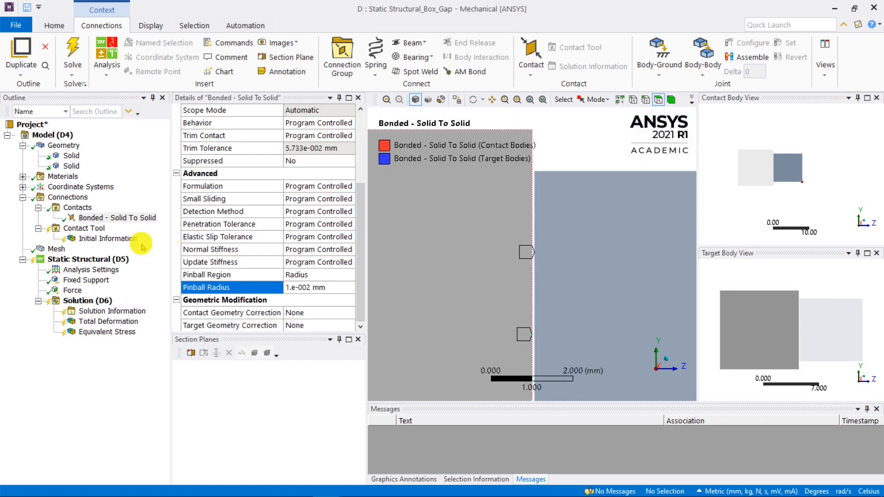
Step: Regenerate the initial contact results for the bonded contact and review the Initial Information table through to Resulting Pinball
click(96, 237)
right_click(97, 237)
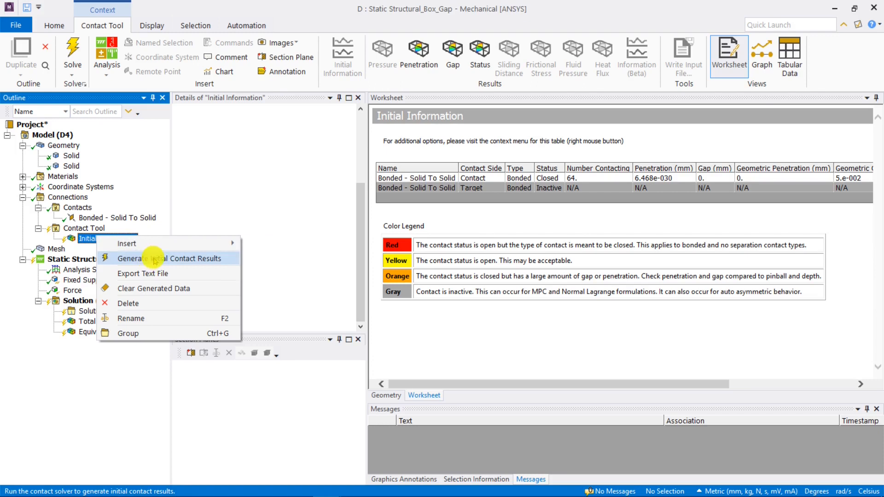
click(152, 258)
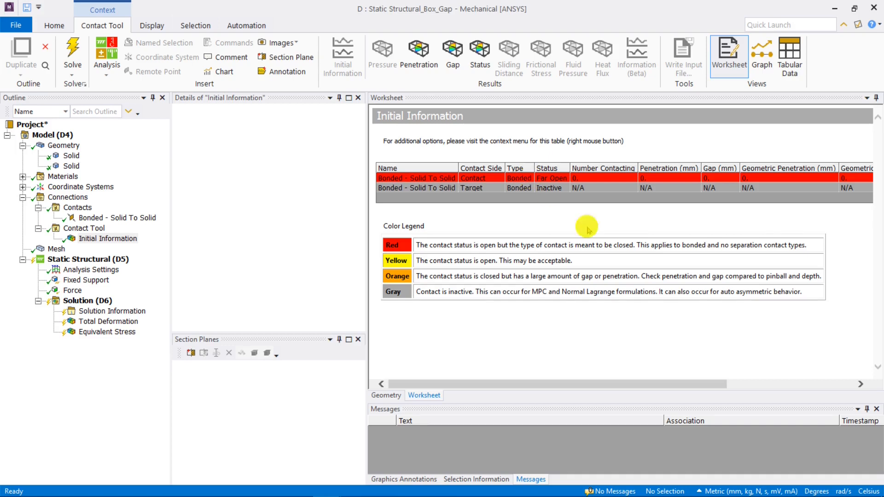
drag(669, 382, 844, 377)
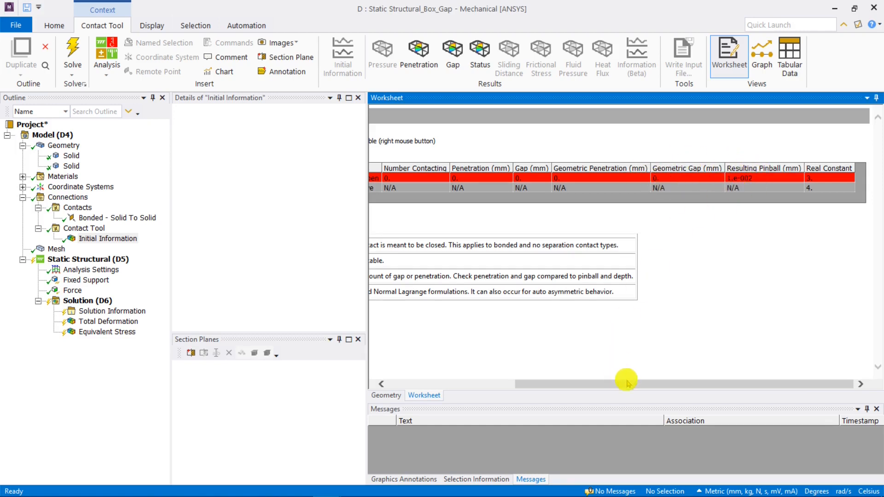
Step: Solve the static structural analysis and read the full text of the first solver error message
click(117, 218)
click(81, 300)
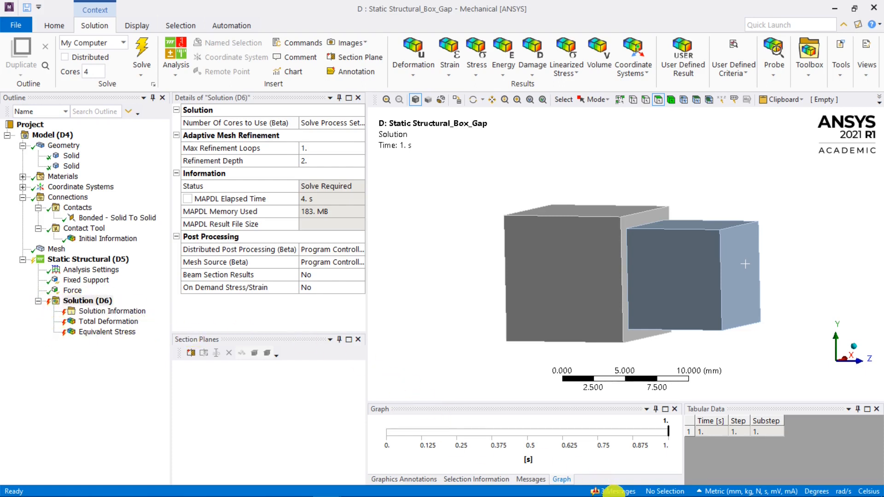
click(614, 492)
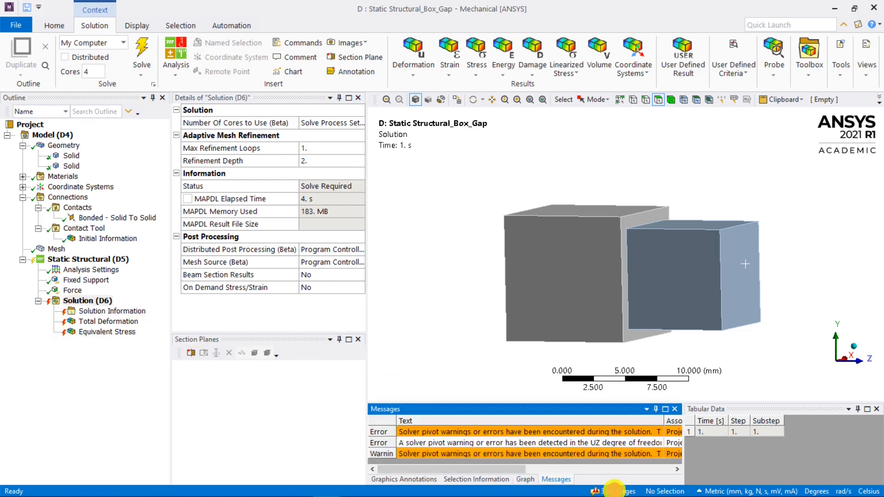
double_click(456, 433)
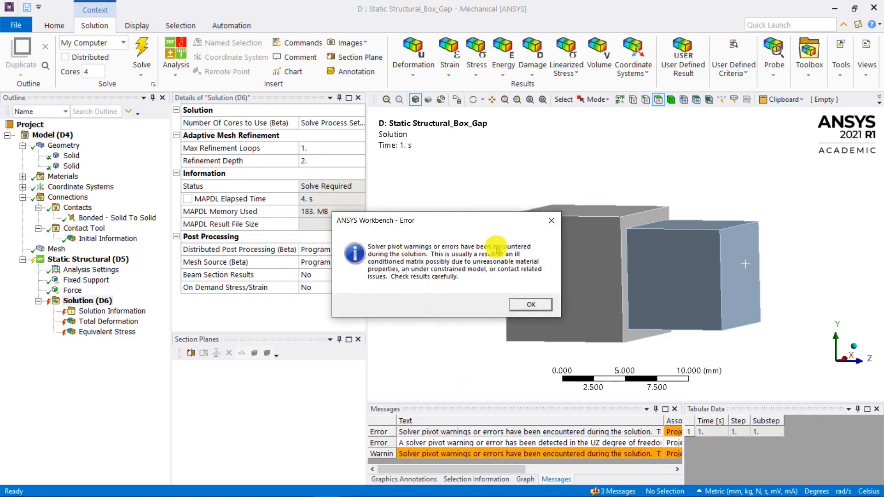
click(522, 304)
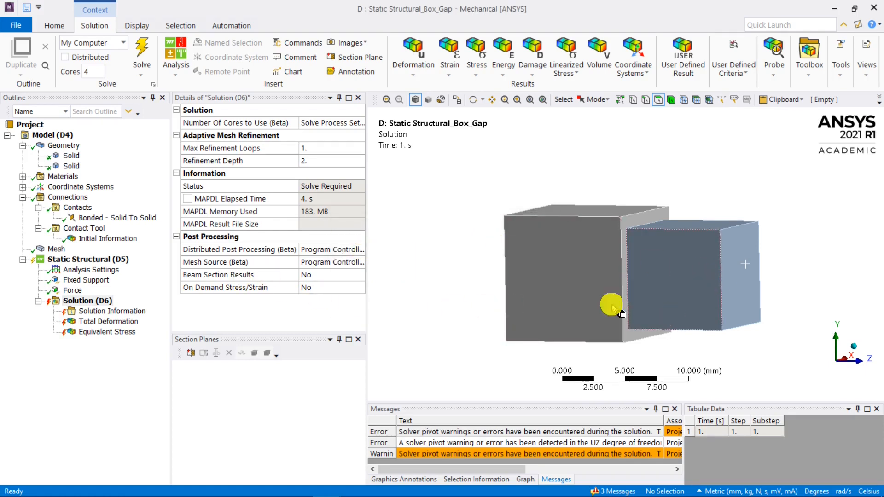
Step: Inspect the gap between the two boxes side-on and check the direction of the applied force
click(828, 364)
scroll(637, 265, up, 5)
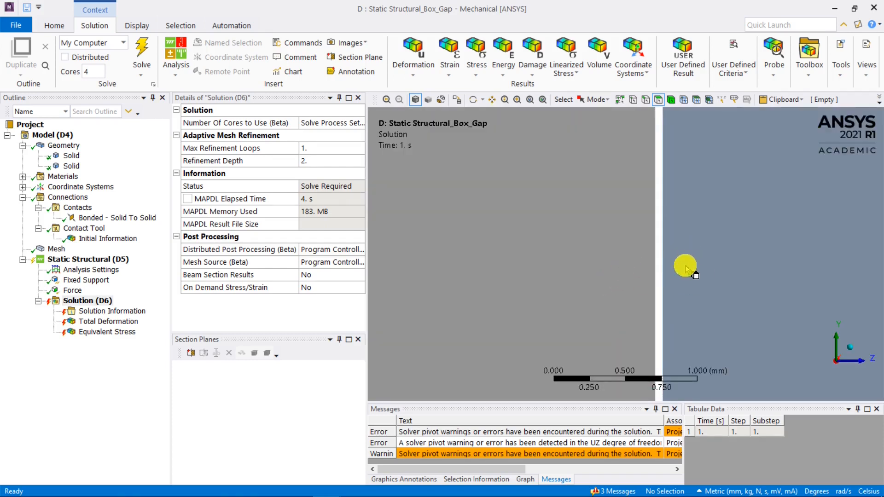
scroll(663, 260, down, 4)
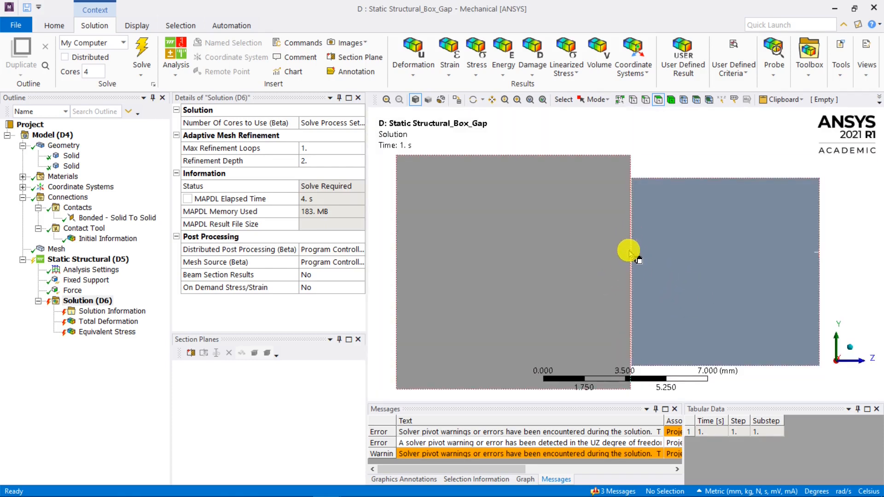
click(73, 290)
scroll(837, 244, down, 2)
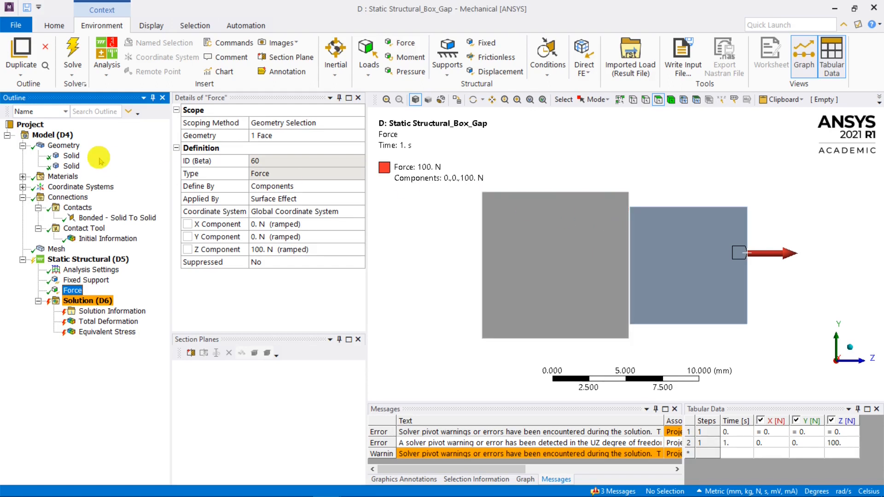
Step: Set the bonded contact's Pinball Region to Program Controlled
click(130, 219)
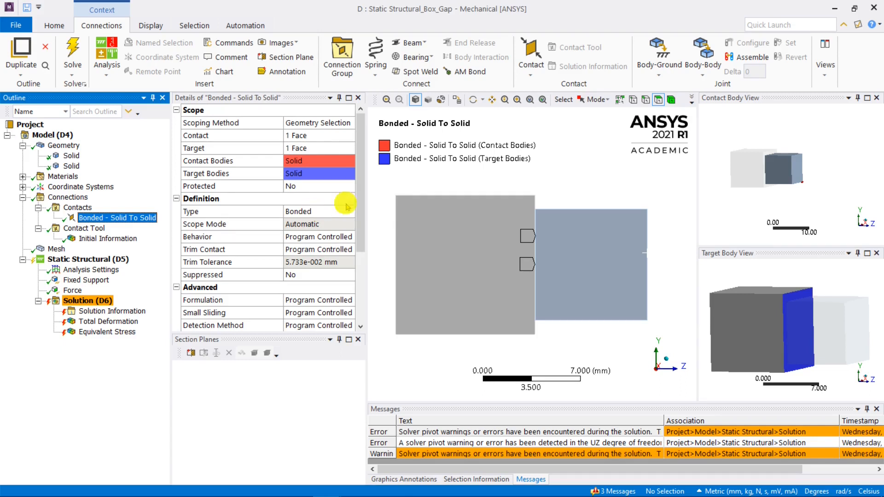
drag(362, 198, 361, 266)
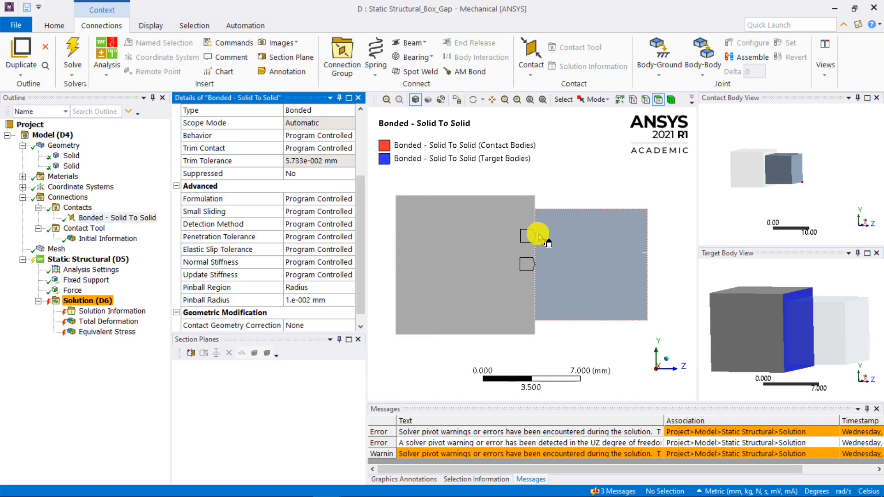
click(343, 286)
click(347, 287)
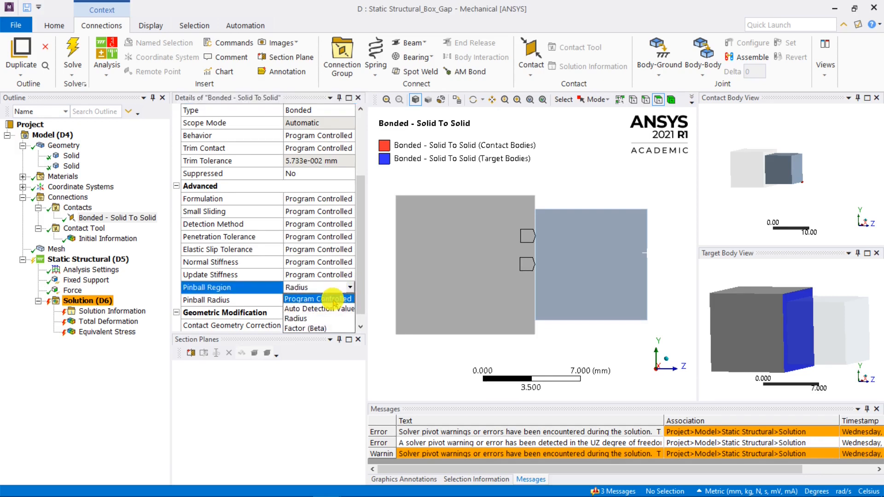
click(332, 298)
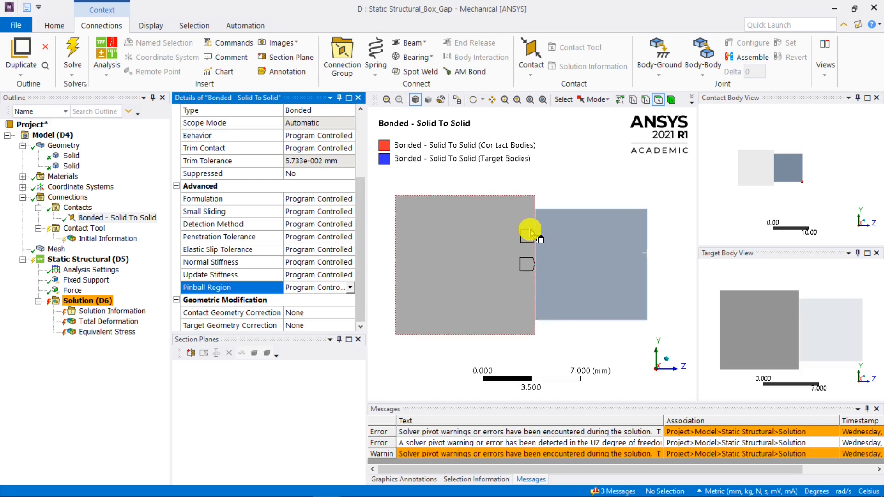
Step: Set the bonded contact's Pinball Region to Radius with a 0.1 mm pinball radius and inspect the sphere at the gap
click(351, 287)
click(304, 318)
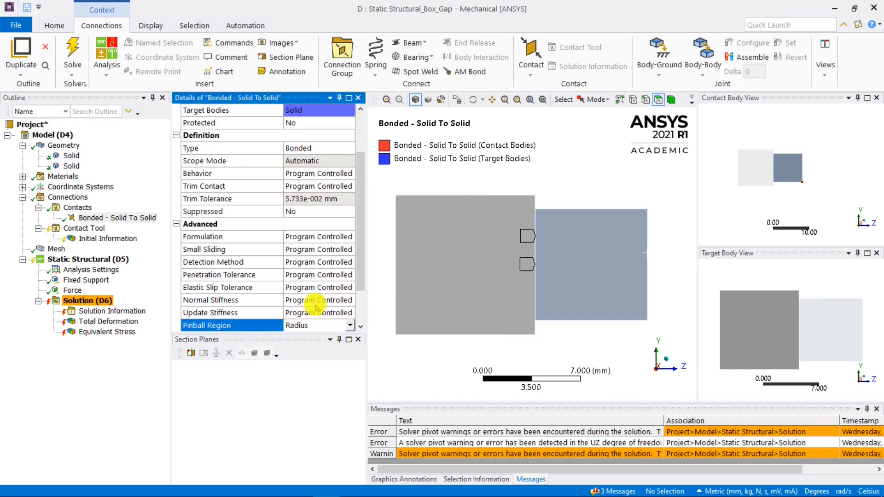
scroll(360, 270, down, 1)
click(348, 298)
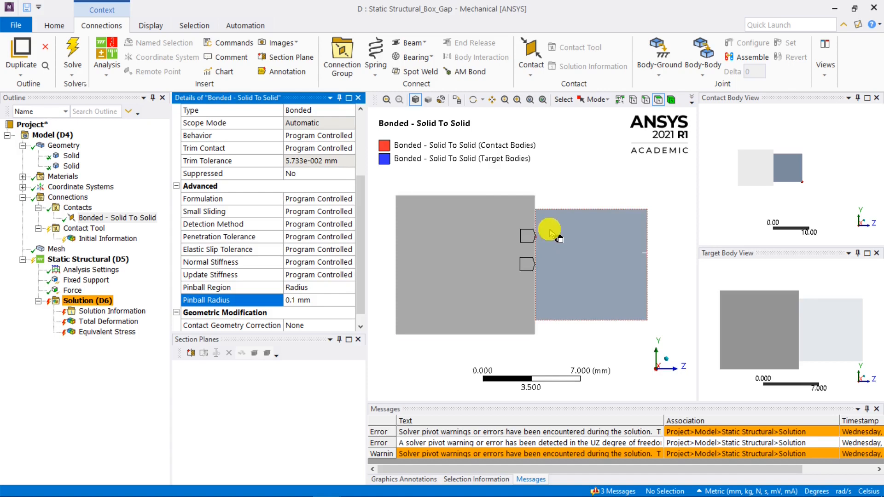
right_drag(549, 230, 516, 243)
scroll(566, 258, down, 5)
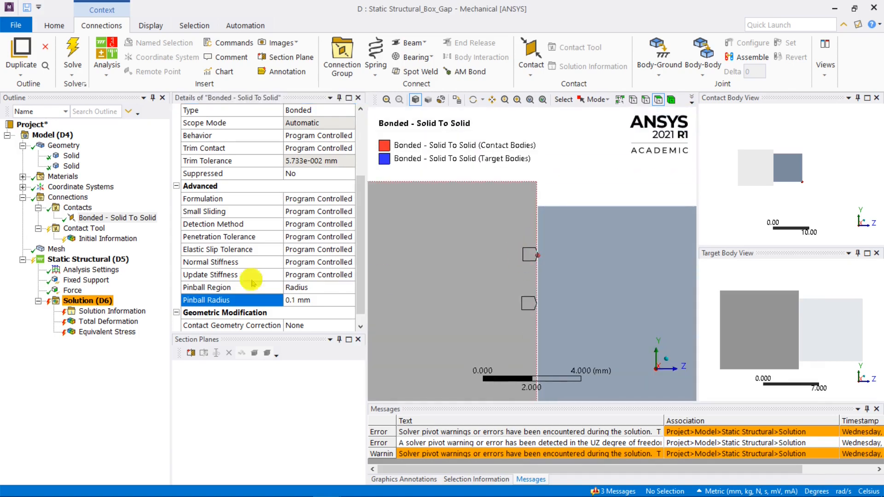
Step: Generate the initial contact results for the 0.1 mm pinball radius and check the Geometric Gap and Resulting Pinball values
click(84, 238)
right_click(83, 238)
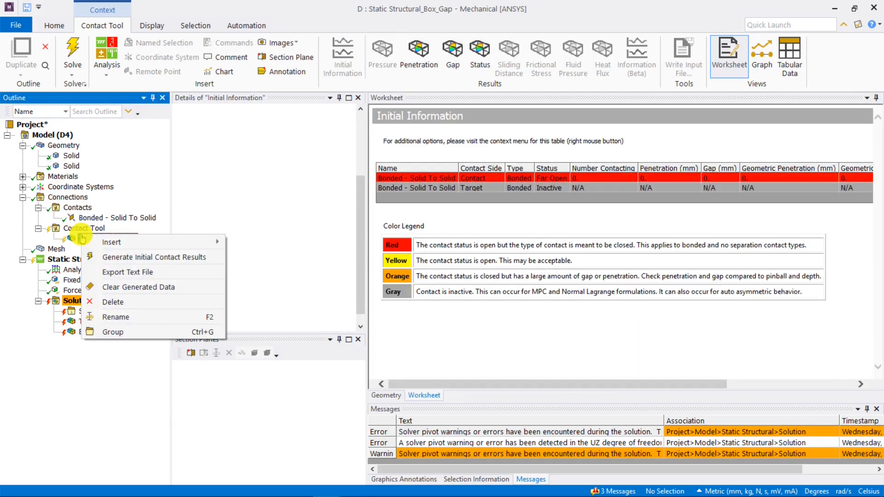
click(149, 259)
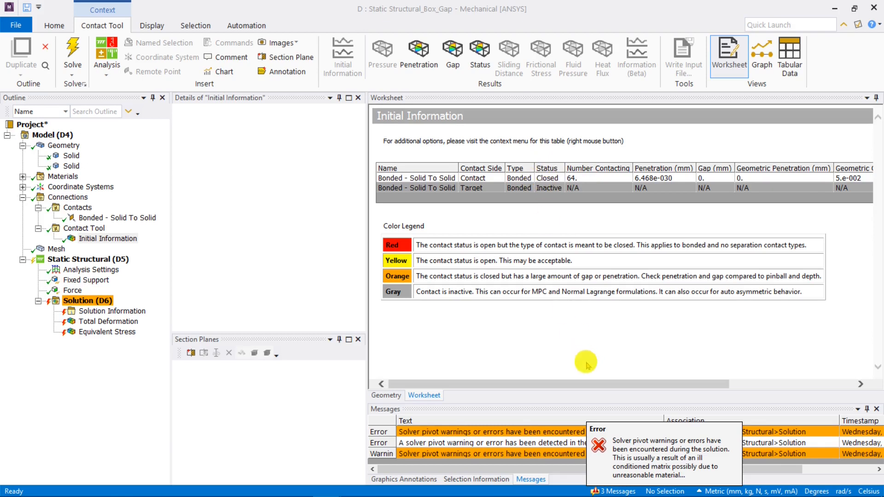
drag(607, 383, 819, 384)
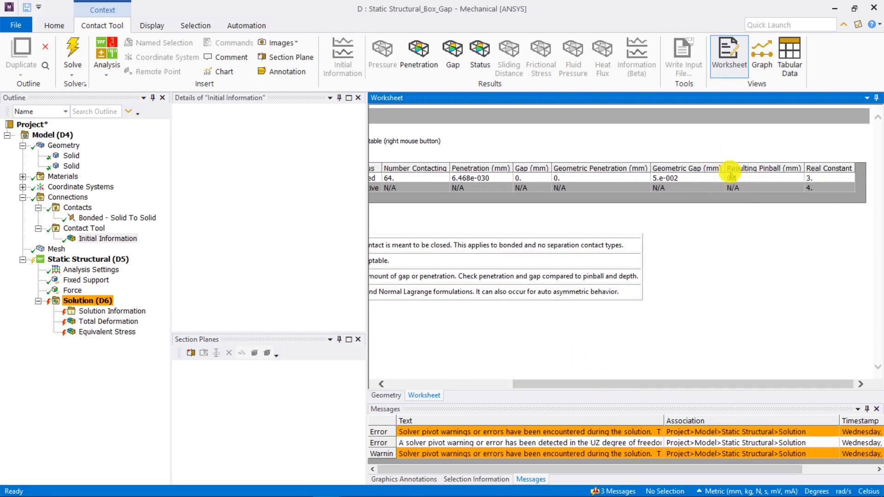
Step: Change the contact type between the two boxes from Bonded to Frictional with a friction coefficient of 0.2
click(79, 217)
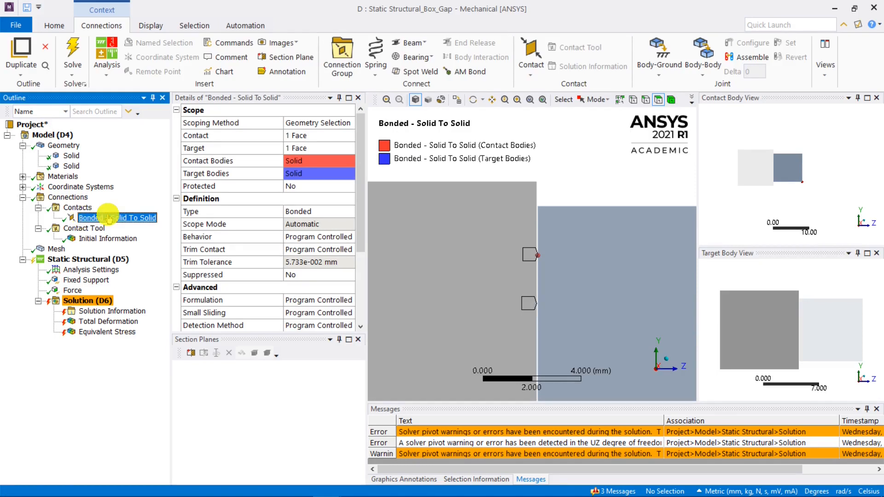
middle_drag(671, 253, 674, 233)
middle_drag(529, 234, 572, 225)
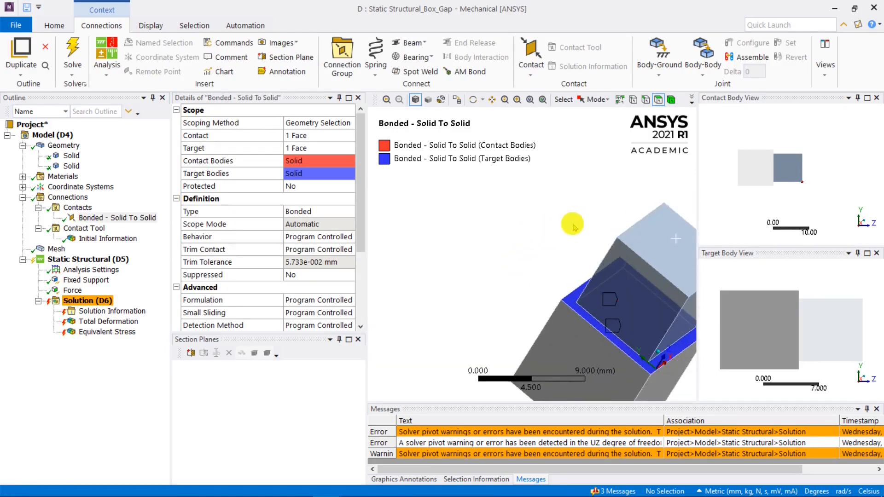
scroll(558, 239, down, 3)
scroll(562, 307, up, 5)
scroll(536, 272, down, 4)
scroll(528, 264, down, 1)
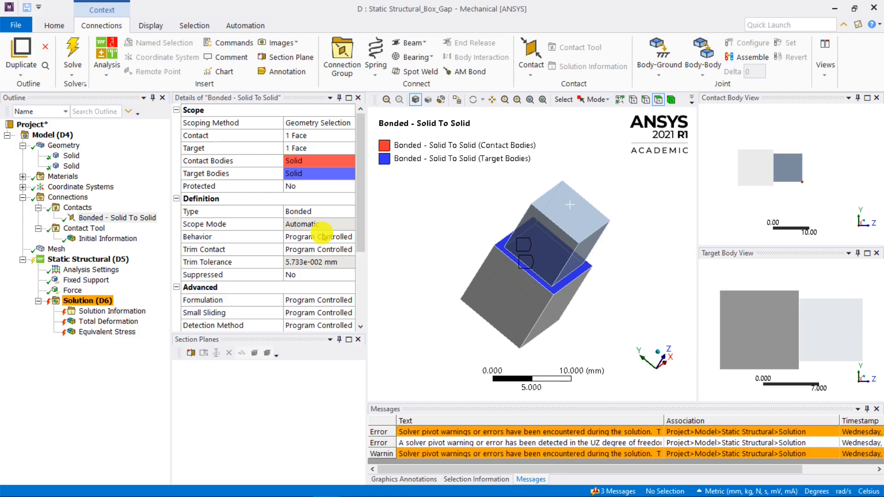
click(348, 212)
click(349, 212)
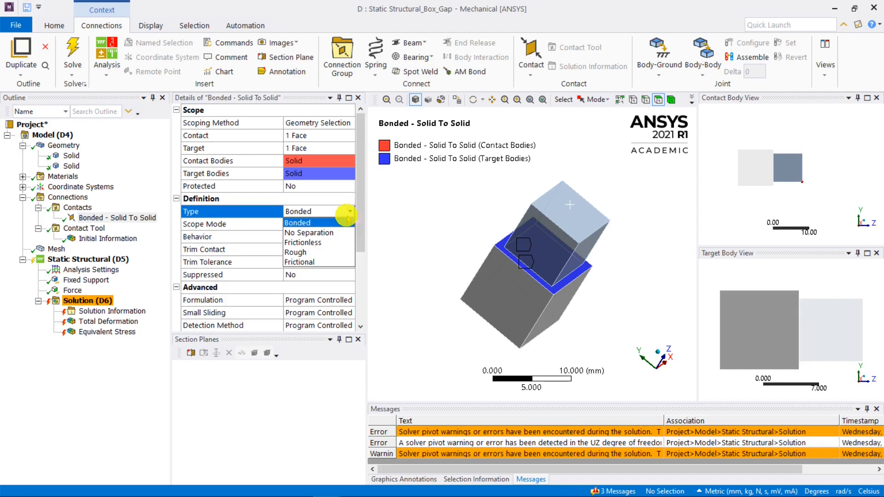
click(307, 262)
click(307, 224)
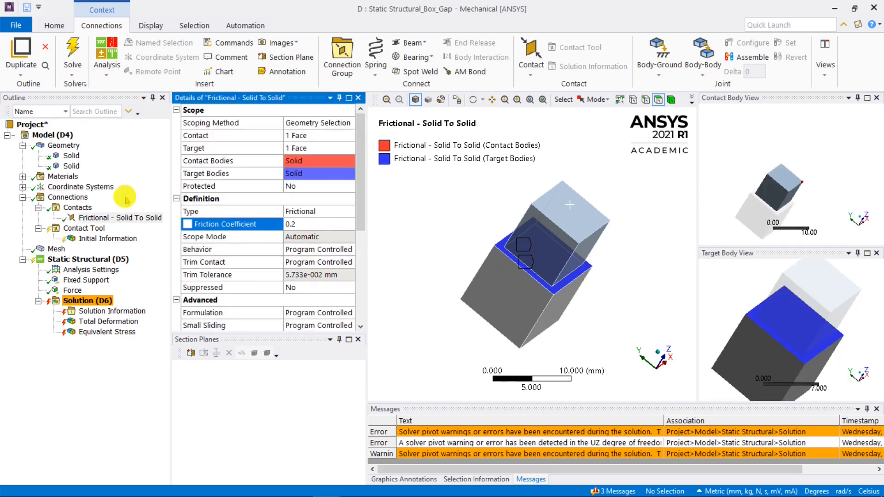
Step: Set the frictional contact's pinball radius to 0.25 mm and compare the sphere with the gap in a side view
click(358, 198)
drag(358, 198, 352, 249)
click(325, 249)
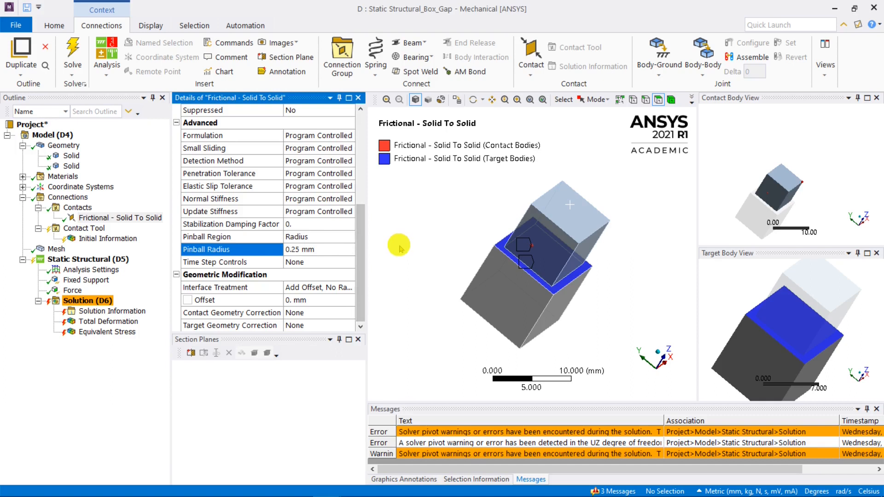
click(654, 374)
right_drag(558, 254, 538, 275)
scroll(544, 320, down, 5)
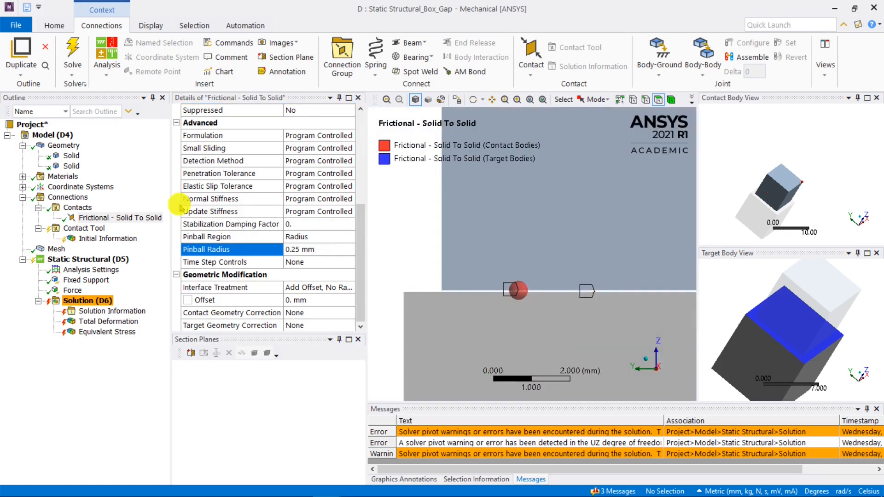
Step: Generate the initial contact results for the frictional contact and review its status, gap and Resulting Pinball in the Initial Information table
click(111, 239)
right_click(113, 238)
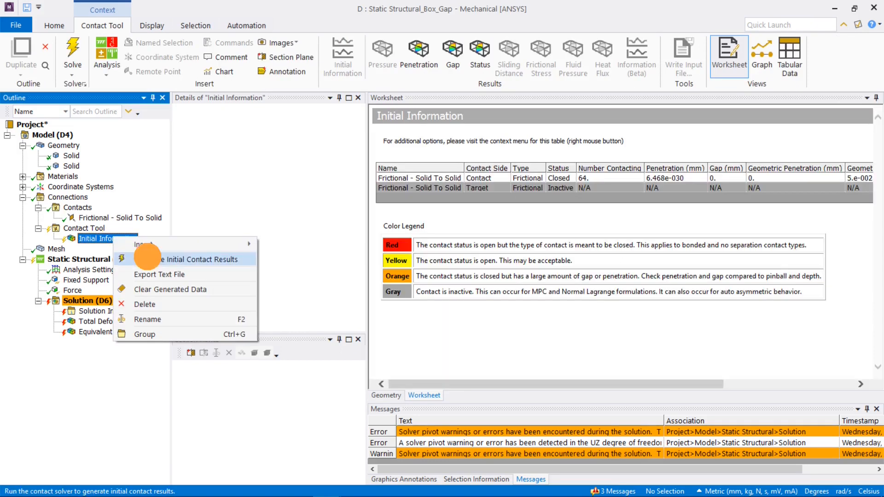
click(154, 258)
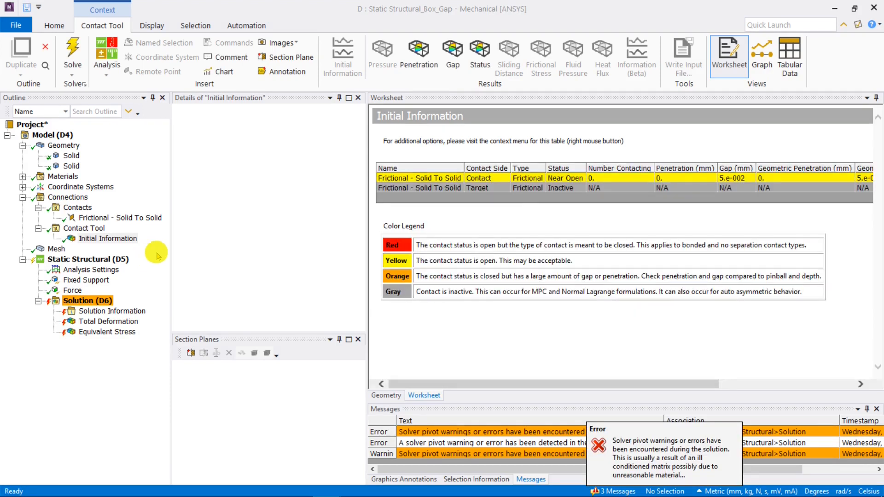
click(556, 365)
drag(559, 383, 526, 381)
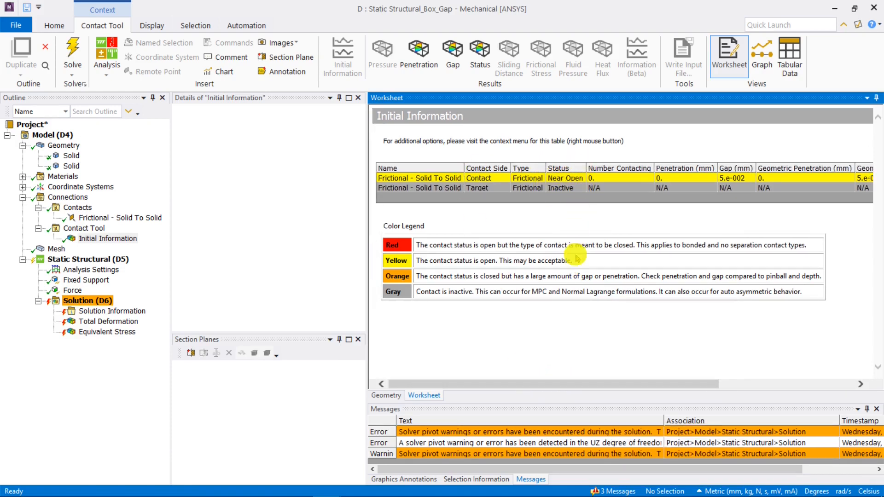
drag(617, 384, 696, 373)
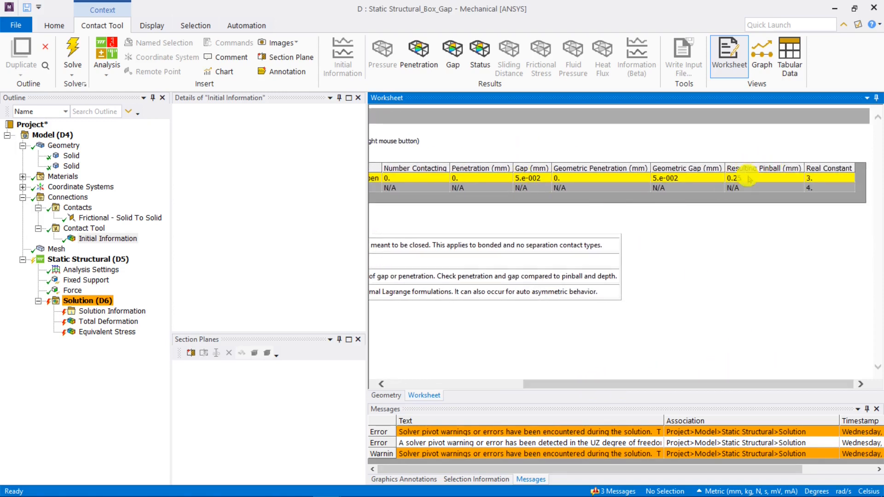
drag(671, 384, 509, 386)
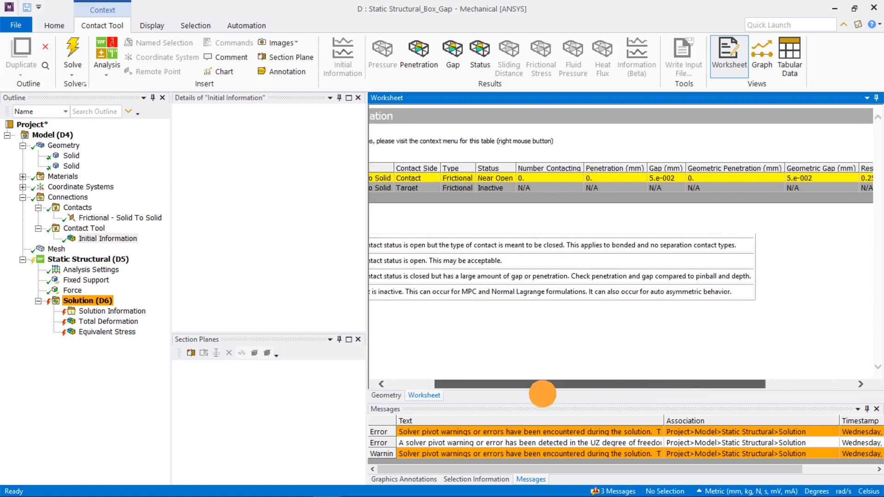
Step: Display the mesh of both boxes and examine the elements along the contact gap
click(105, 218)
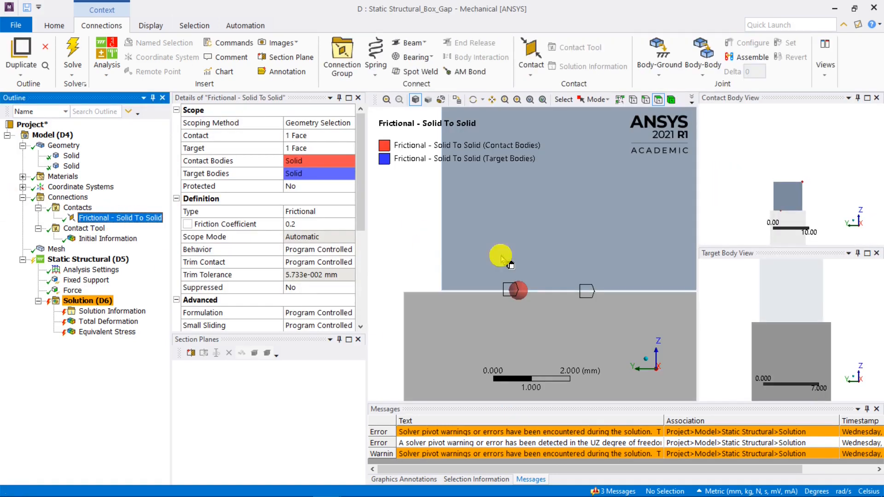
click(56, 249)
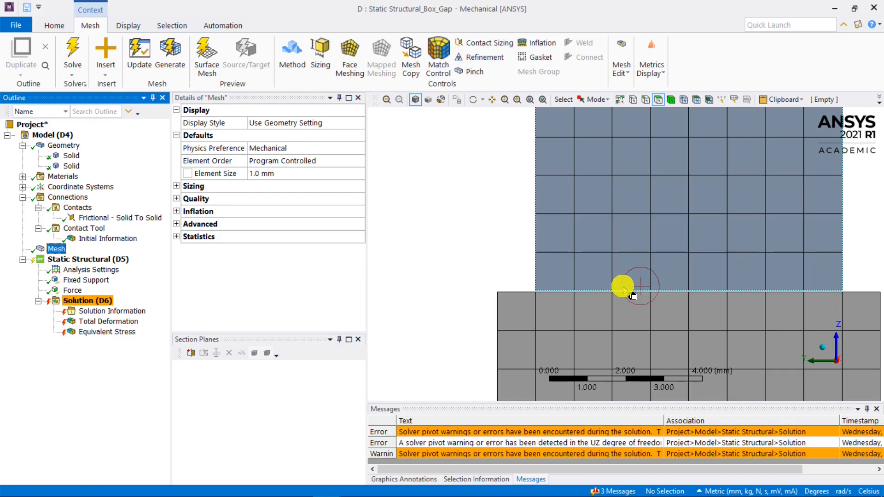
scroll(622, 288, down, 3)
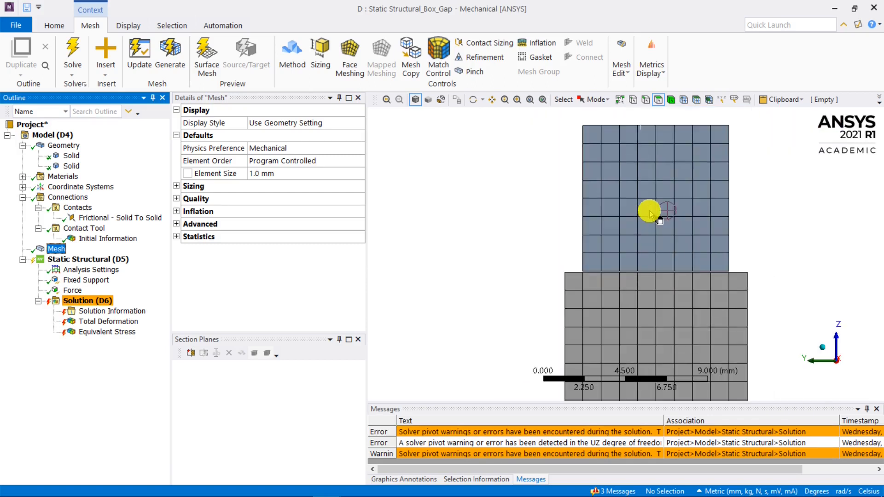
Step: Check the force on the upper box and solve the gap model with the frictional contact
click(72, 290)
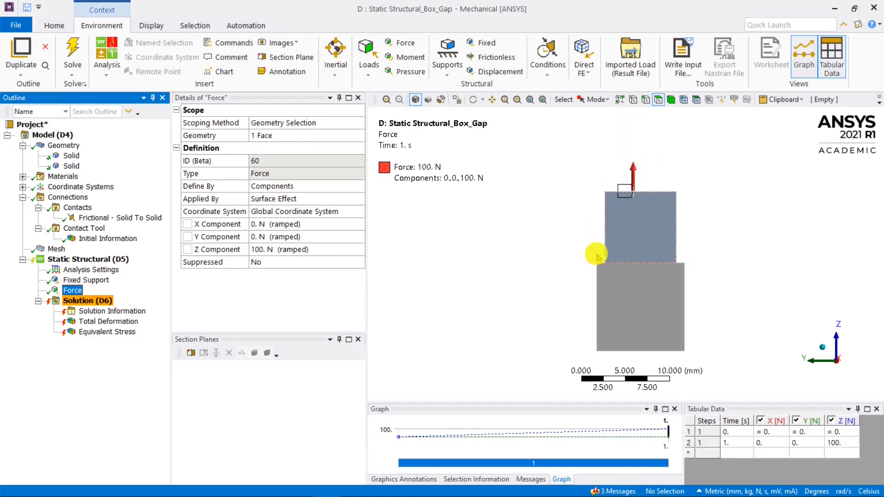
click(89, 300)
right_click(90, 301)
key(Escape)
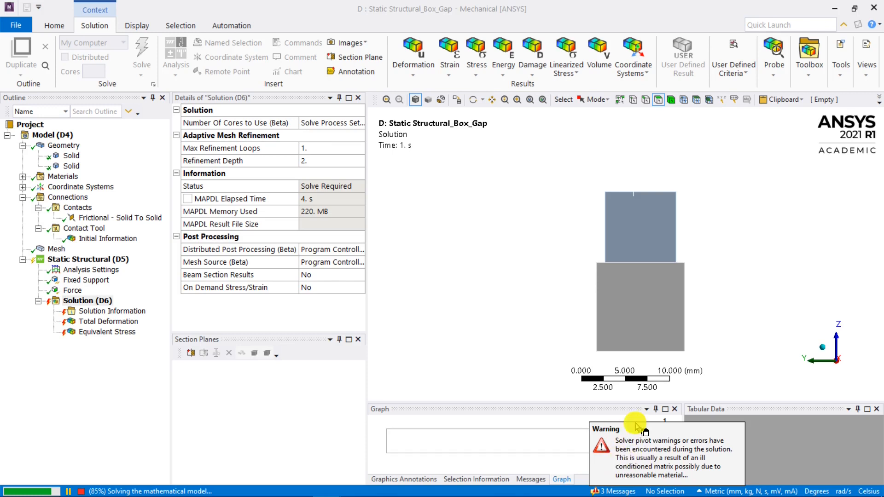
click(664, 464)
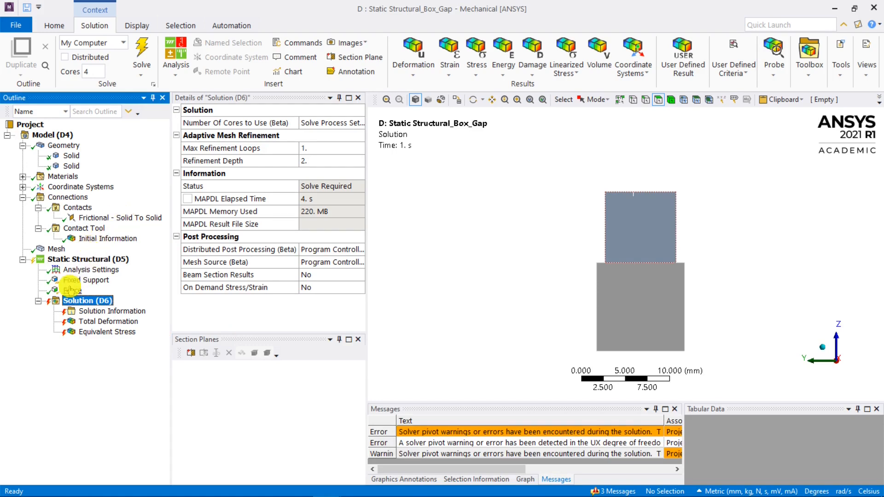
Step: Set the force's Z component to -100 N and solve the gap model again
click(71, 291)
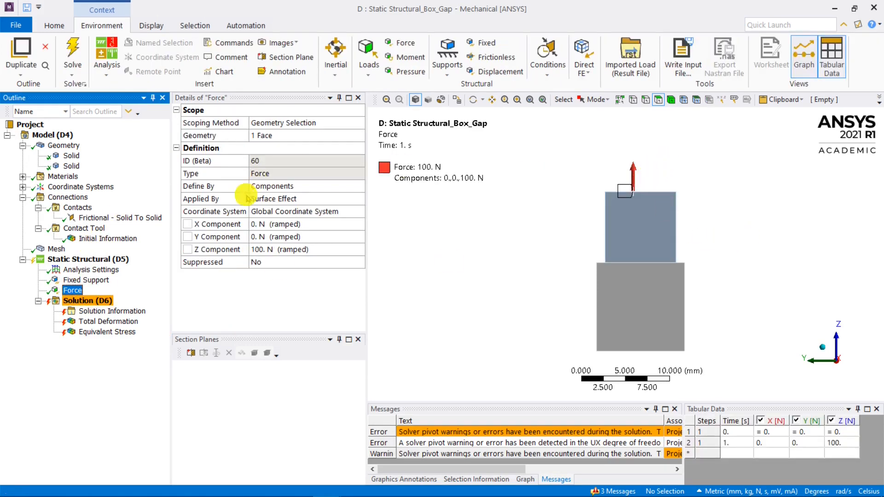
click(283, 250)
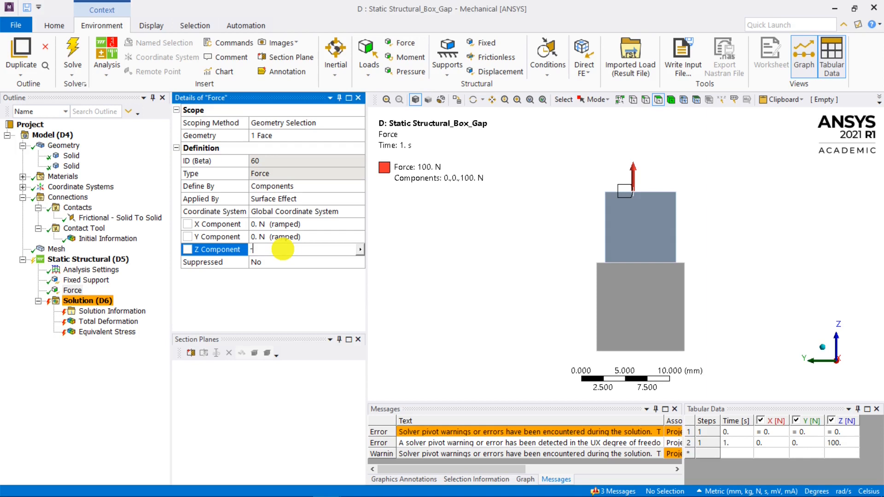
text(-100)
key(Return)
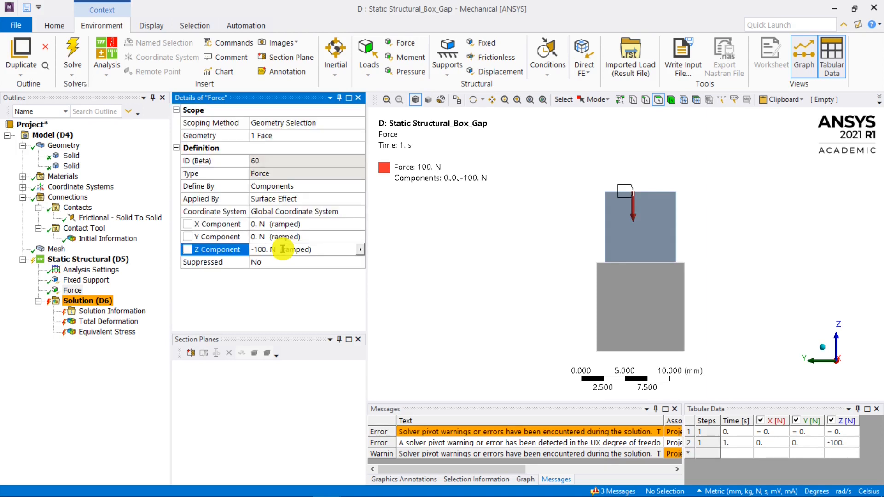
click(87, 300)
right_click(92, 301)
click(147, 323)
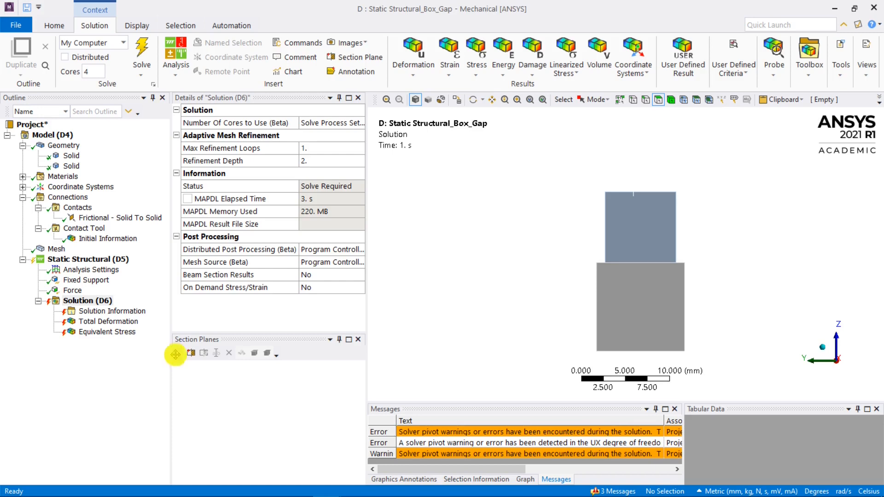
Step: Examine the gap between the boxes up close and review the contact types available for the frictional contact
scroll(640, 255, up, 5)
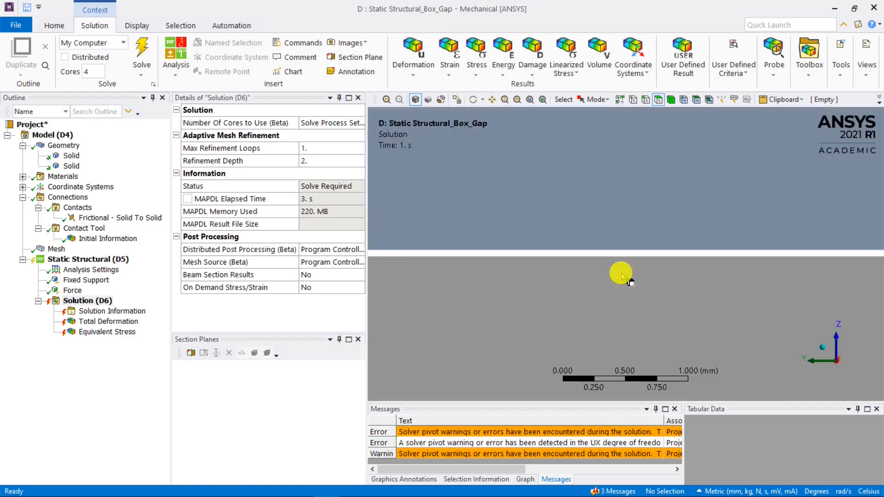
scroll(670, 256, down, 2)
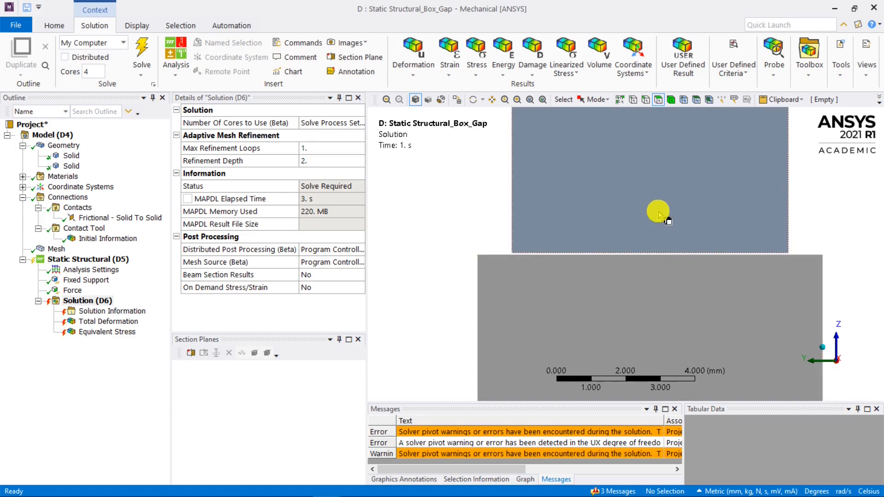
scroll(631, 200, down, 3)
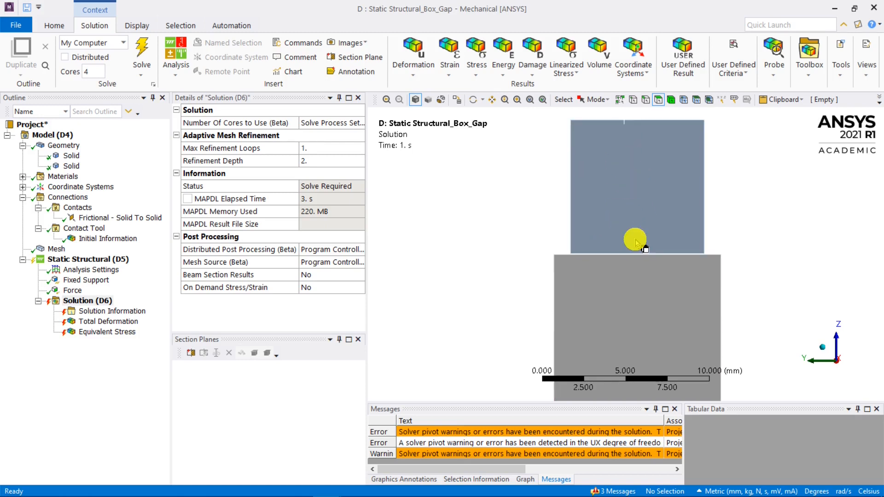
middle_drag(628, 213, 637, 206)
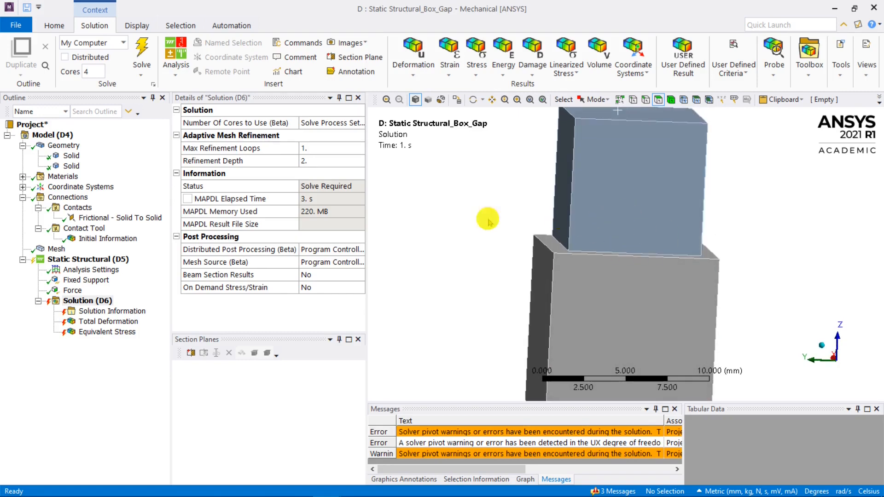
click(130, 217)
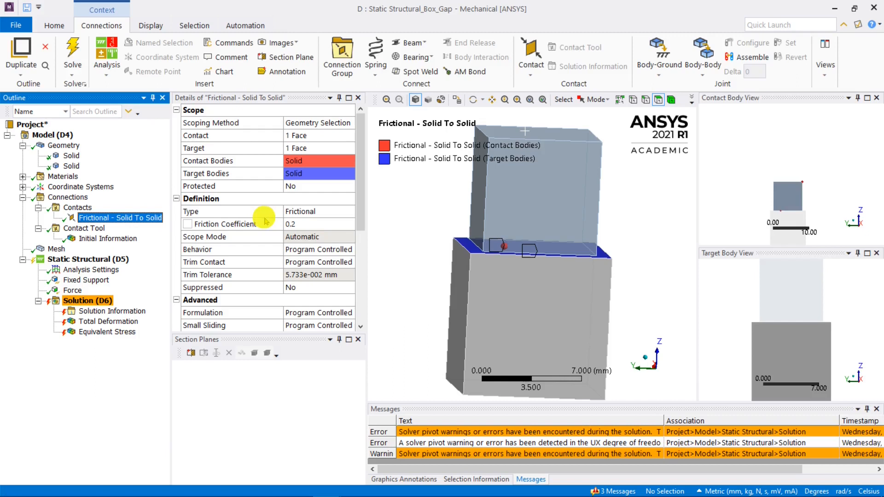
click(353, 209)
click(350, 210)
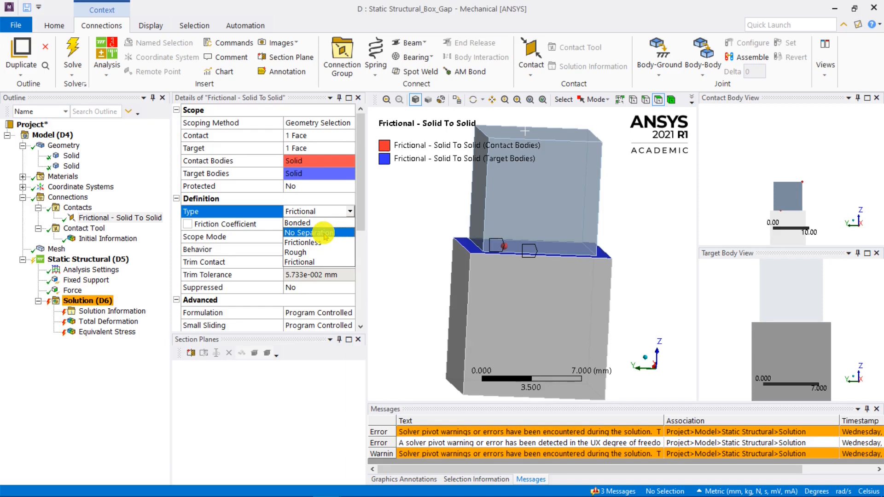
click(387, 224)
Step: Examine the force and fixed support applied to the two gapped boxes in tilted and side views
scroll(405, 212, down, 4)
middle_drag(517, 208, 483, 198)
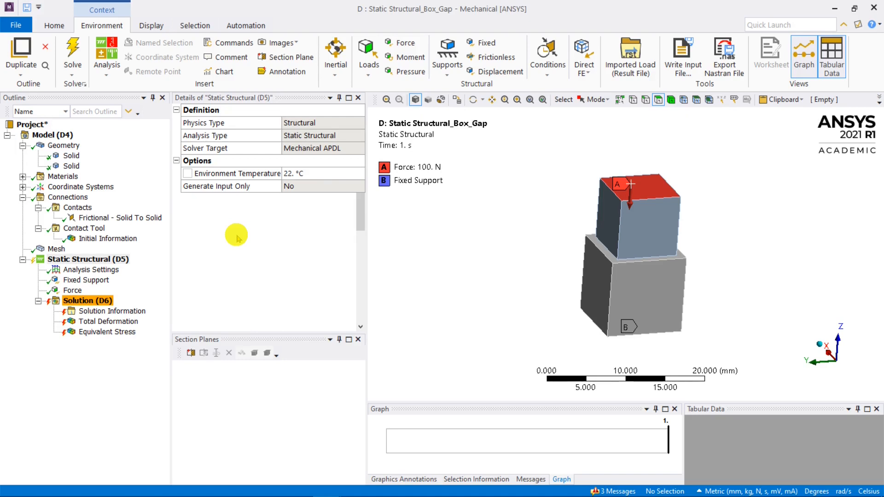
mouse_move(669, 250)
middle_down()
mouse_move(624, 239)
mouse_move(677, 241)
middle_up()
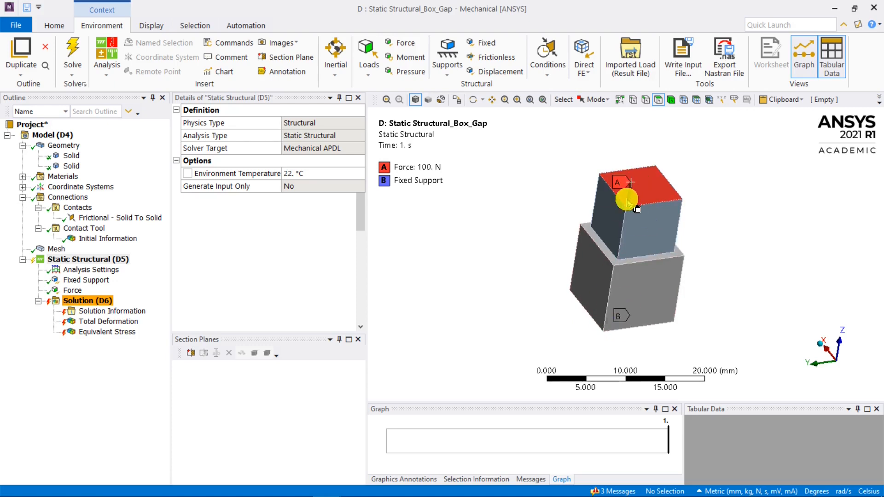
click(846, 365)
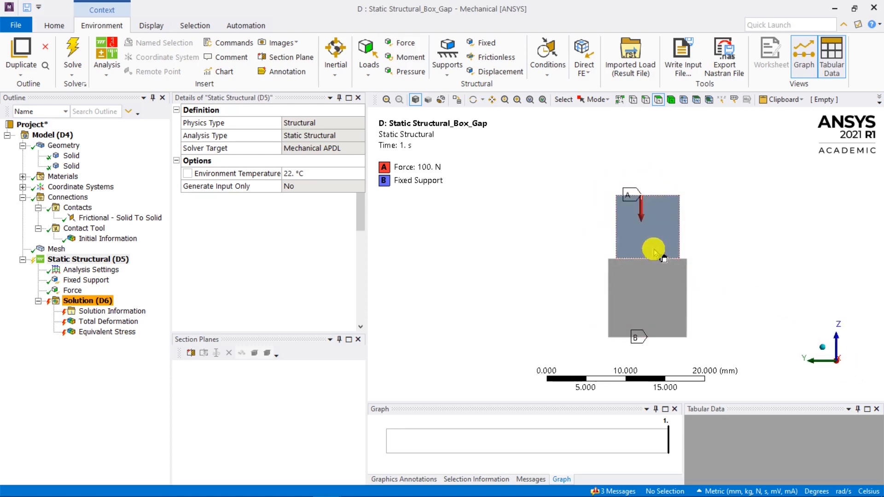
scroll(629, 263, up, 10)
scroll(629, 244, down, 10)
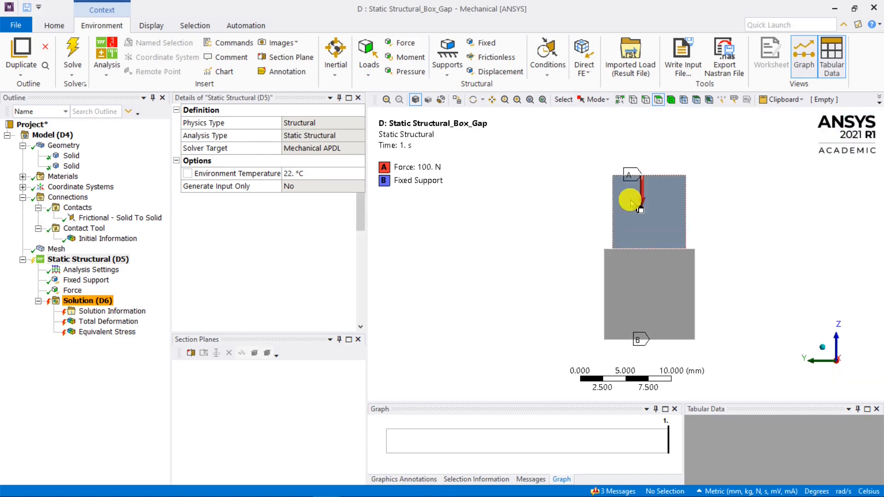
middle_drag(626, 203, 667, 158)
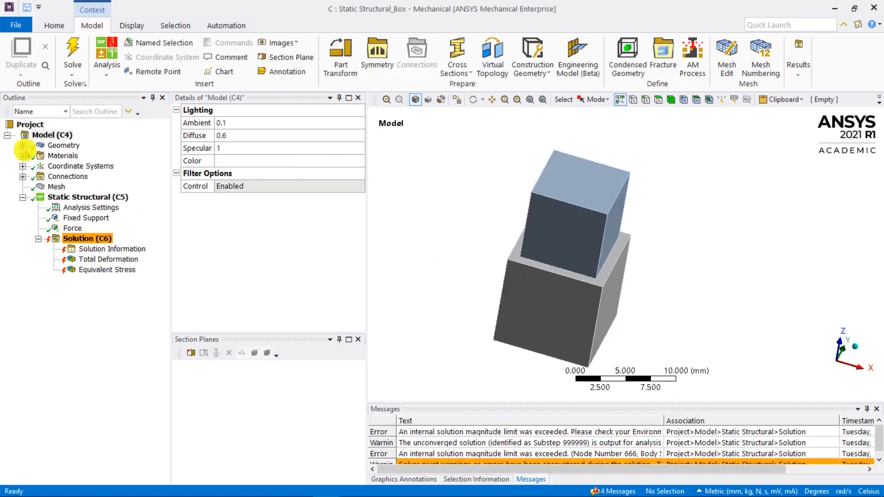
Step: Switch to the Static Structural_Box model and inspect the interface between its two boxes in a front view
click(22, 137)
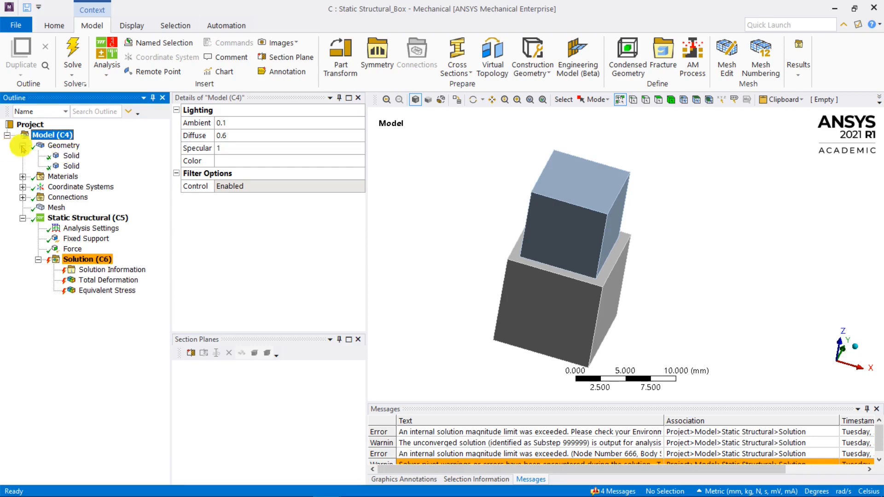
click(22, 146)
click(837, 366)
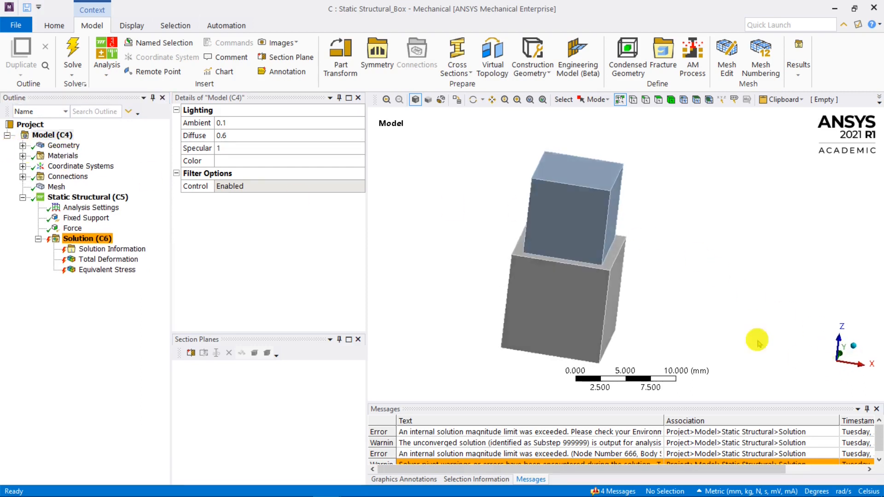
right_drag(570, 235, 526, 252)
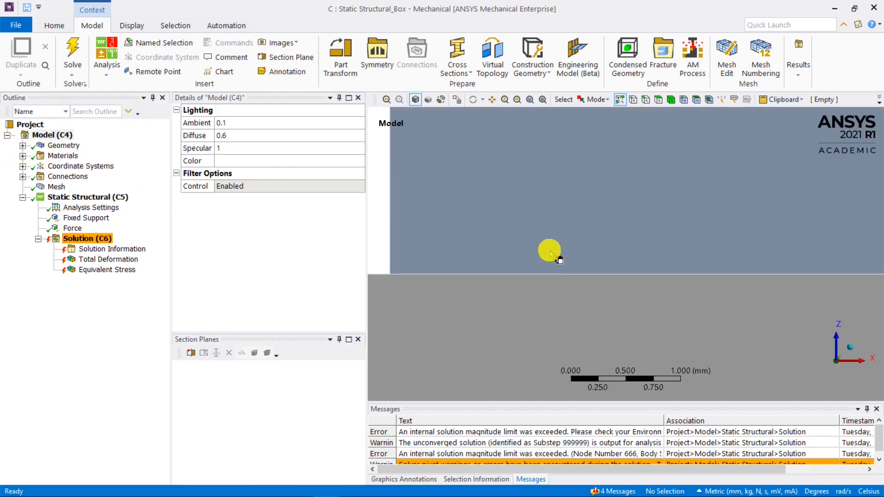
scroll(549, 251, down, 2)
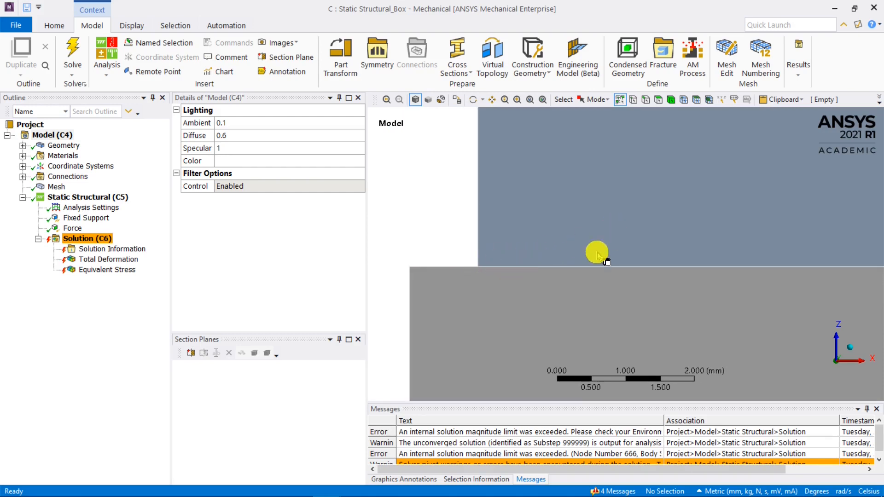
scroll(580, 240, down, 3)
Step: Review the frictional contact's status, penetration, gap and Resulting Pinball in the Initial Information table of the Static Structural_Box model
click(22, 176)
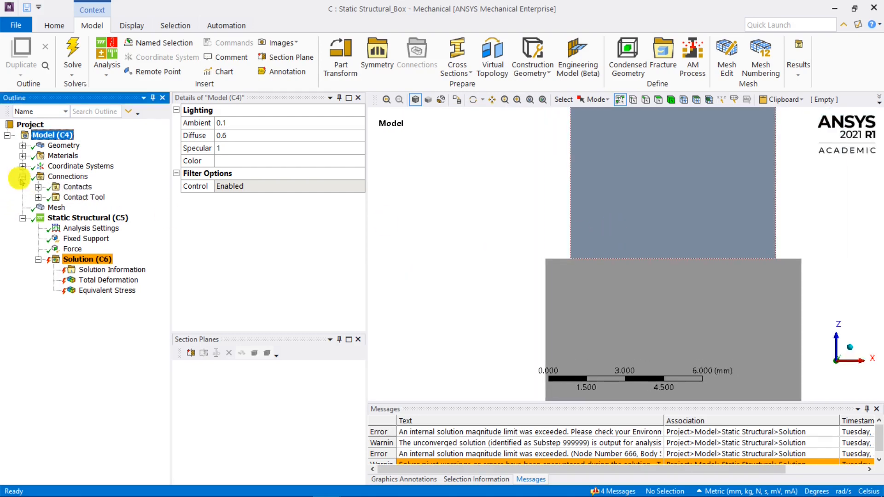
click(39, 187)
click(38, 207)
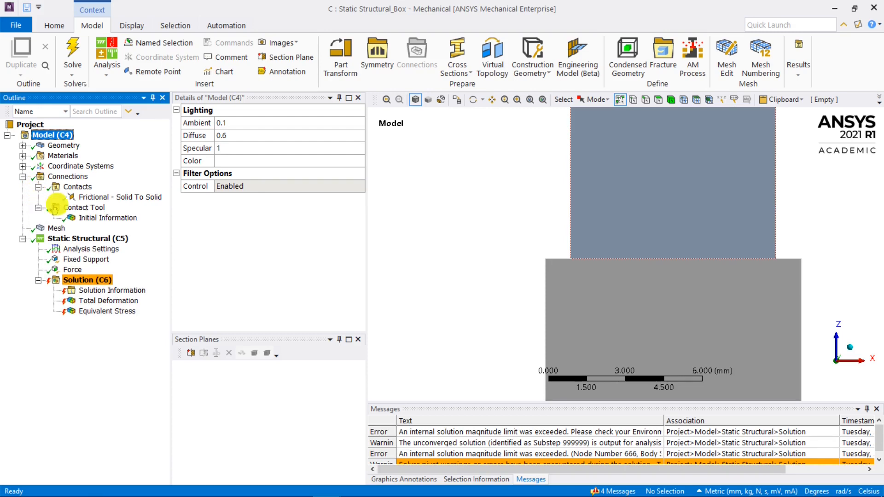
click(127, 197)
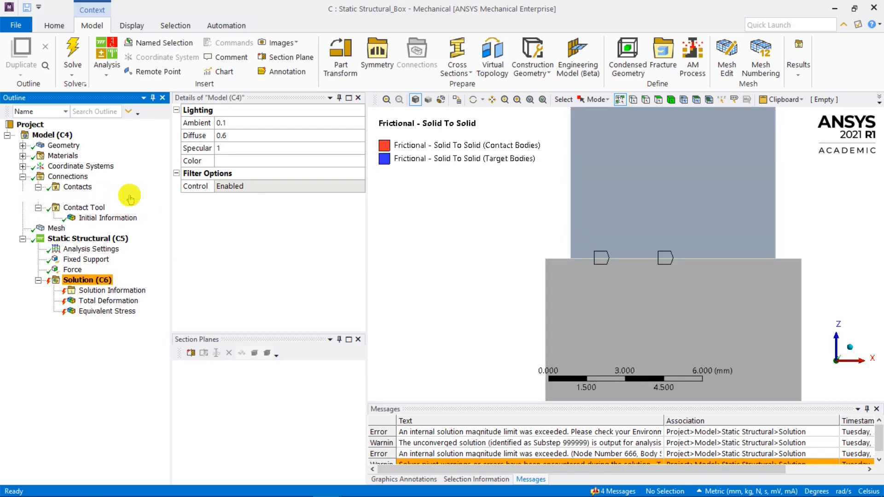
click(118, 218)
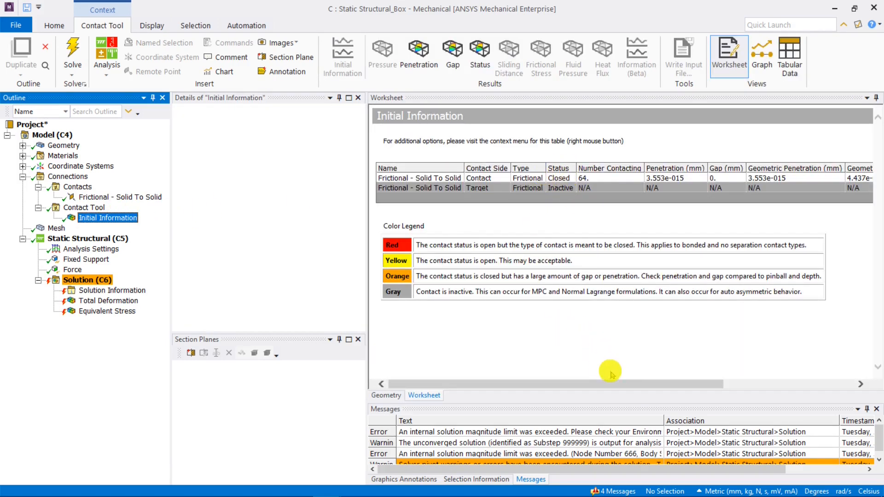
drag(640, 384, 766, 385)
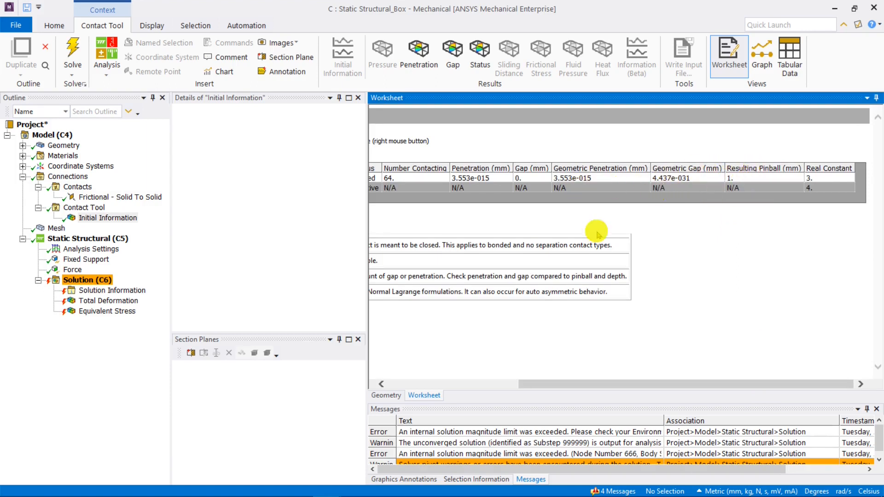
drag(589, 384, 457, 368)
Step: Examine the mesh of both boxes and the fixed support in the Static Structural_Box model
click(56, 228)
middle_drag(666, 210, 642, 236)
scroll(643, 236, down, 4)
scroll(679, 200, down, 2)
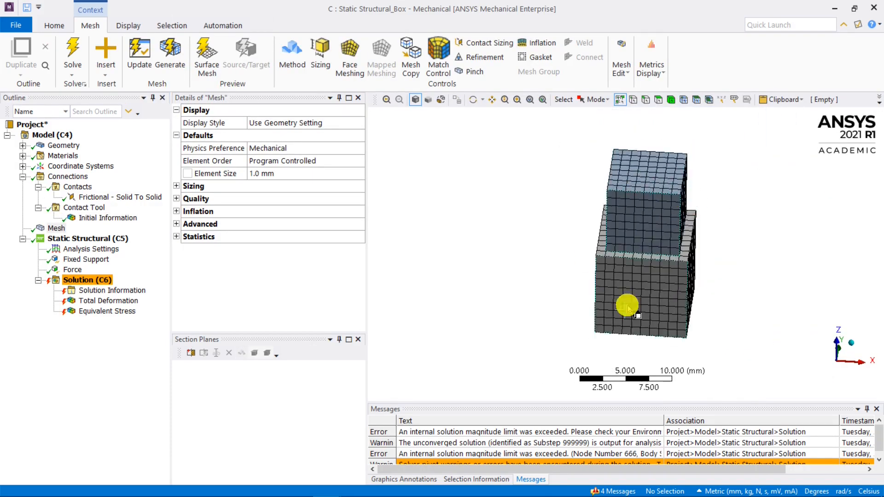
click(74, 259)
middle_drag(671, 284, 650, 290)
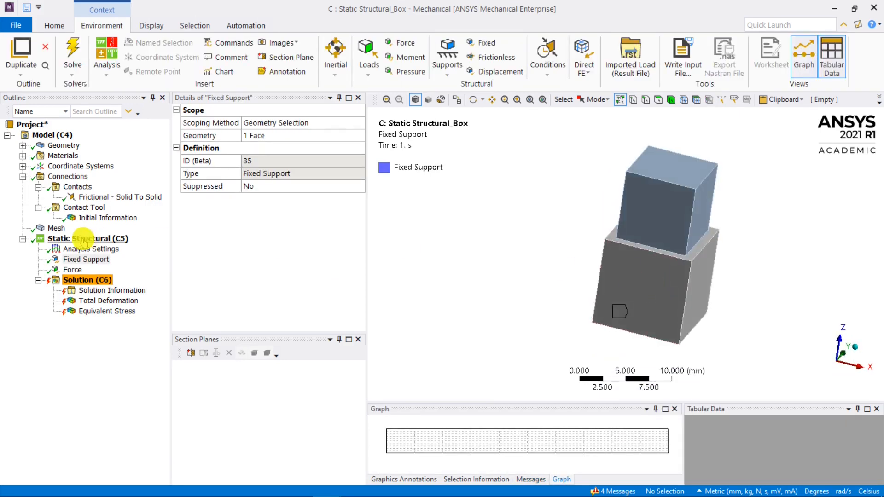
Step: Set the Z component of the force on the upper box to -100 N and solve the Static Structural_Box model
click(73, 269)
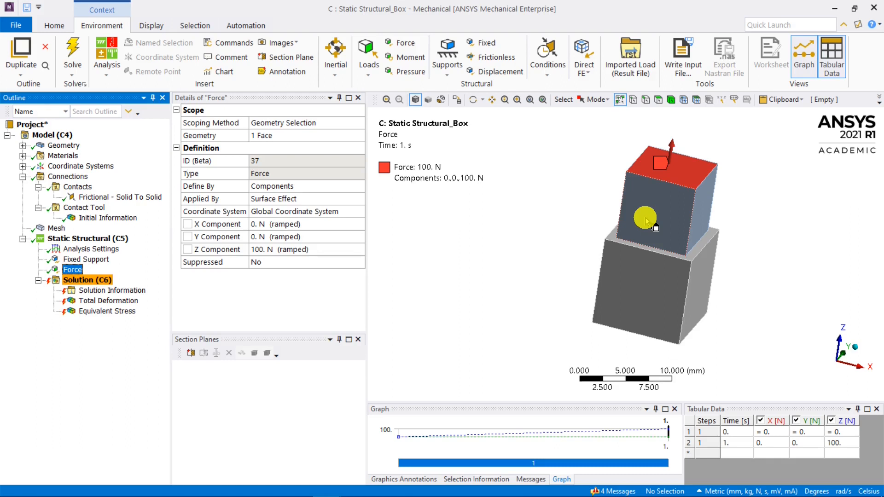
click(68, 272)
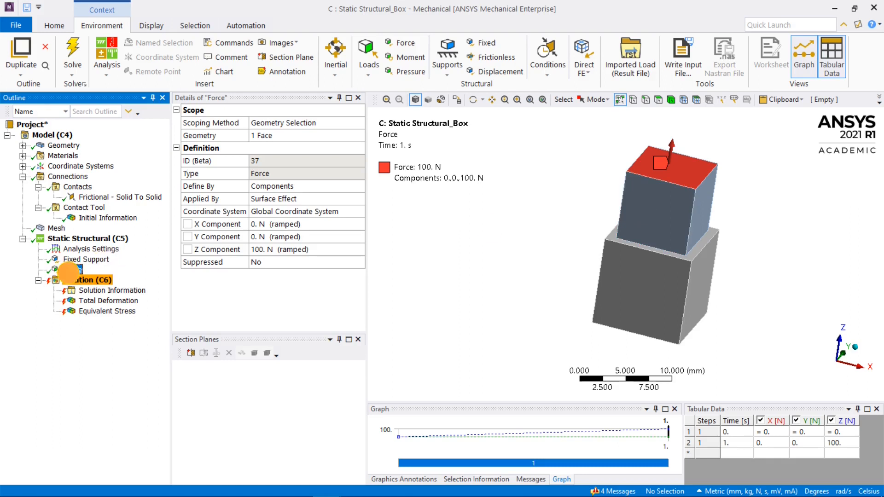
click(281, 249)
text(-100)
key(Return)
click(95, 279)
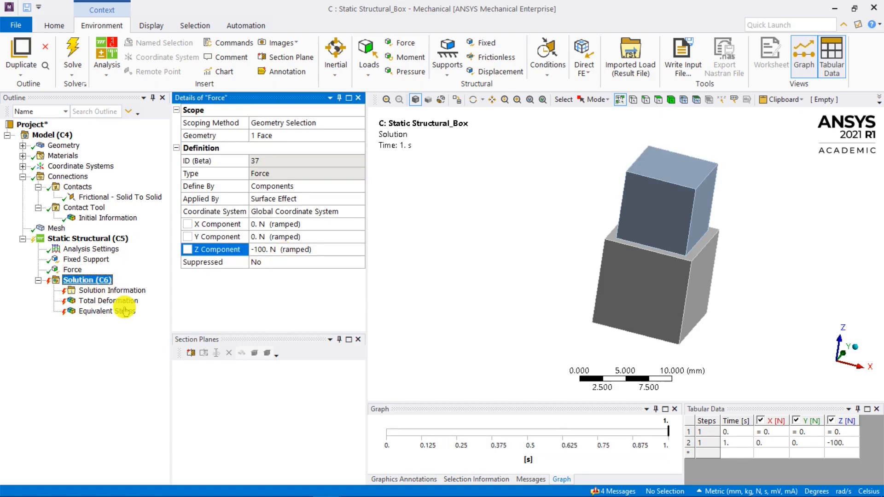
right_click(96, 280)
click(128, 302)
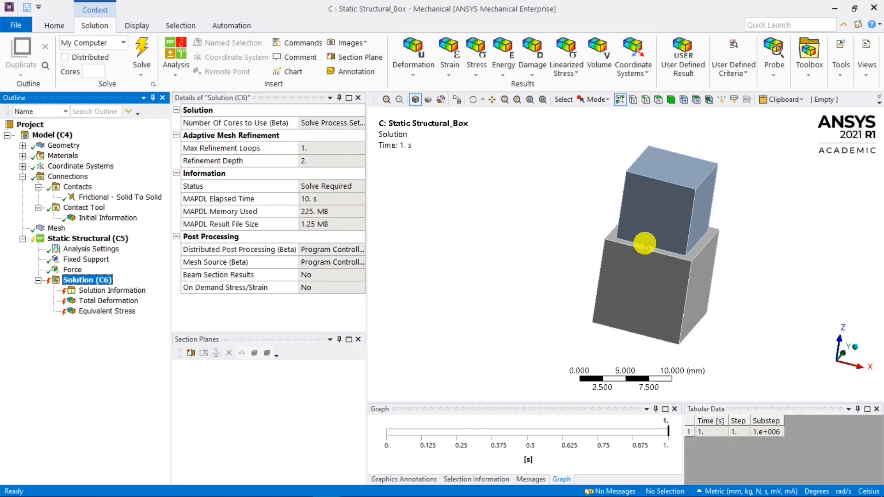
key(F5)
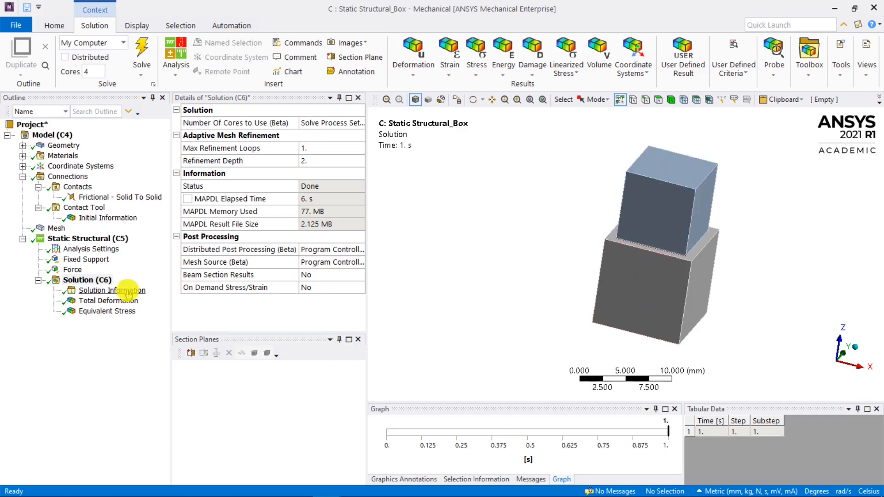
Step: Display the Total Deformation and Equivalent Stress results of the solved Static Structural_Box model
click(110, 301)
click(110, 312)
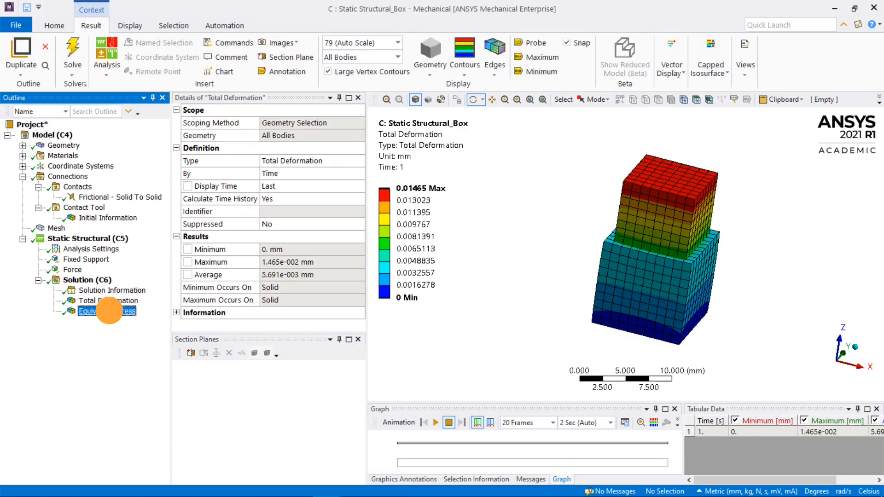
Step: Examine the contact and target faces of the frictional contact between the two buckle halves in the Static Structural_Buckle model
click(92, 279)
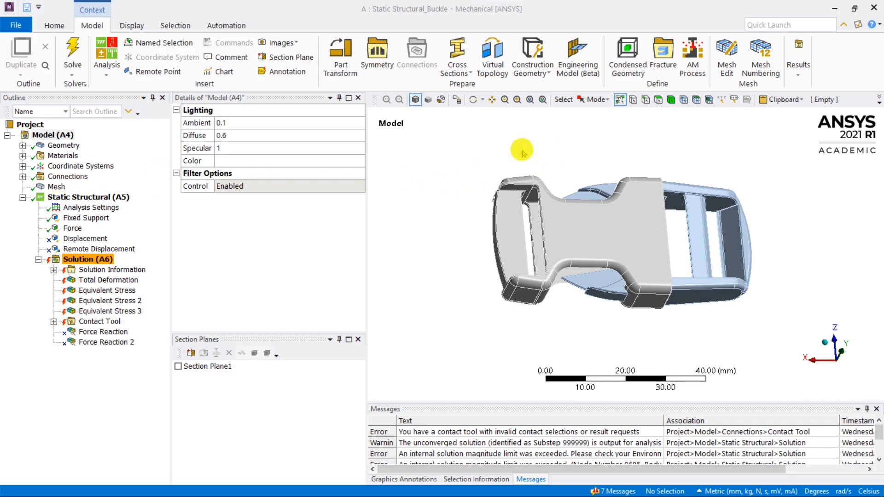
right_drag(722, 280, 722, 279)
scroll(708, 223, down, 5)
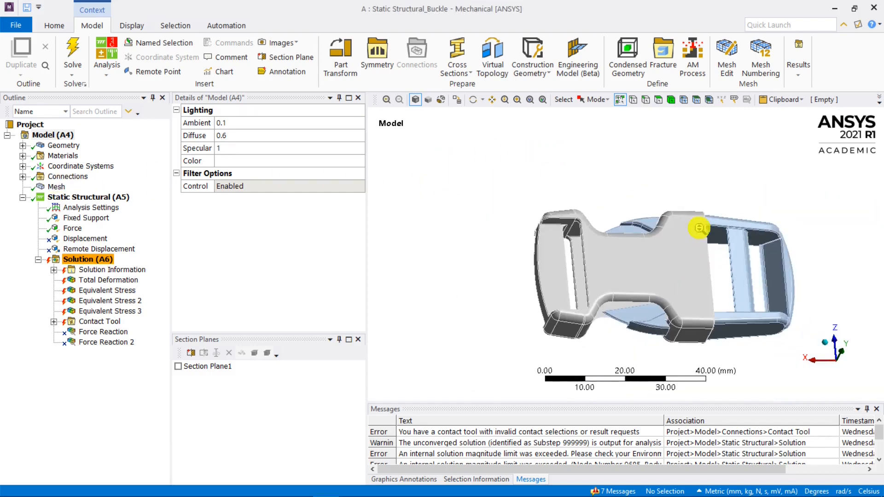
click(22, 177)
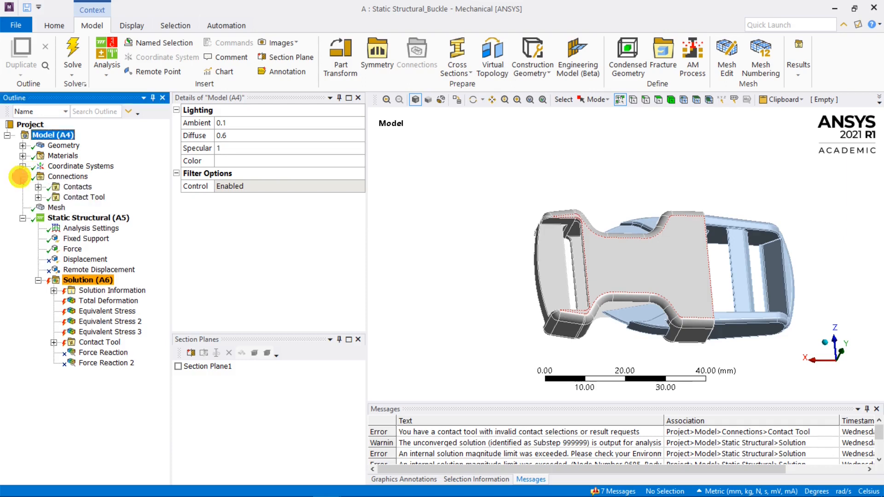
click(38, 197)
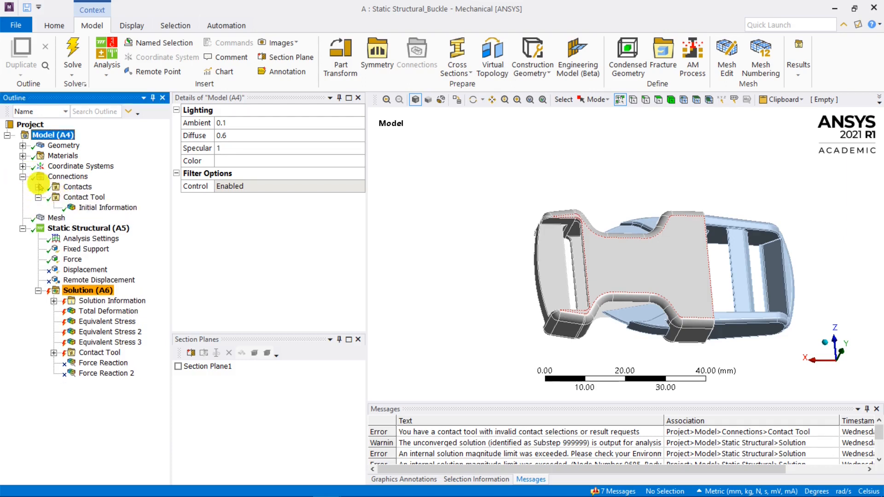
click(37, 187)
click(106, 197)
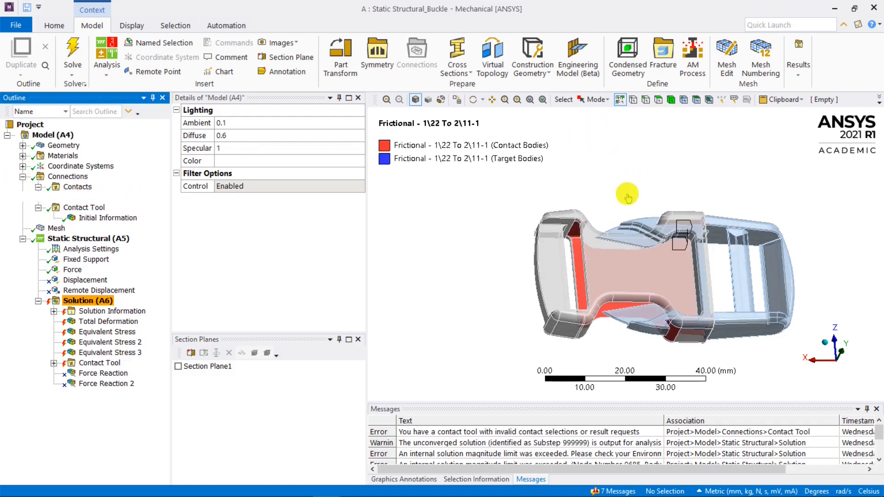
mouse_move(779, 161)
middle_down()
mouse_move(809, 158)
mouse_move(787, 187)
middle_up()
mouse_move(742, 288)
middle_down()
mouse_move(789, 315)
mouse_move(755, 318)
mouse_move(778, 267)
middle_up()
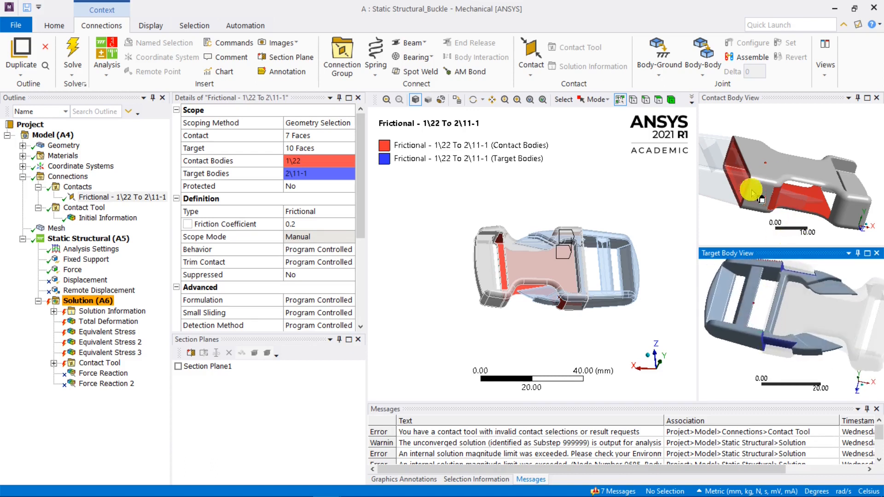
Step: Review the buckle contact's Initial Information table and read the solver pivot warning among the solution messages
click(119, 216)
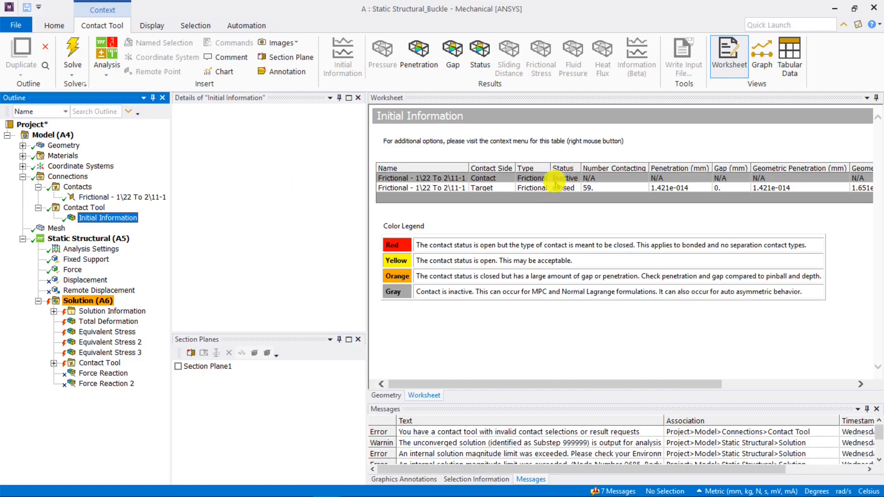
drag(613, 385, 580, 386)
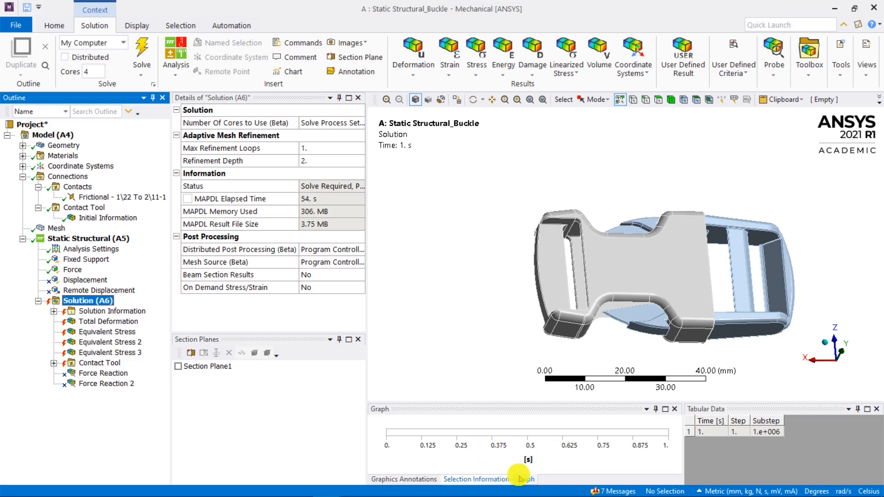
click(612, 491)
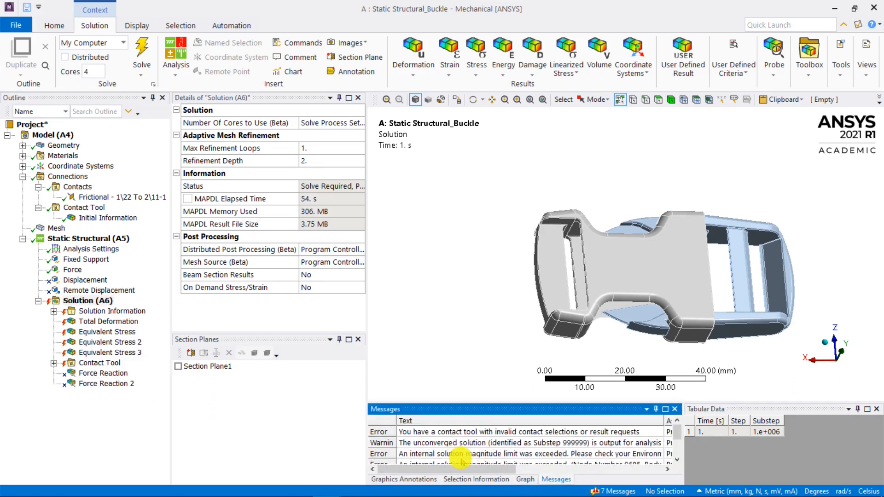
scroll(470, 444, down, 1)
double_click(461, 442)
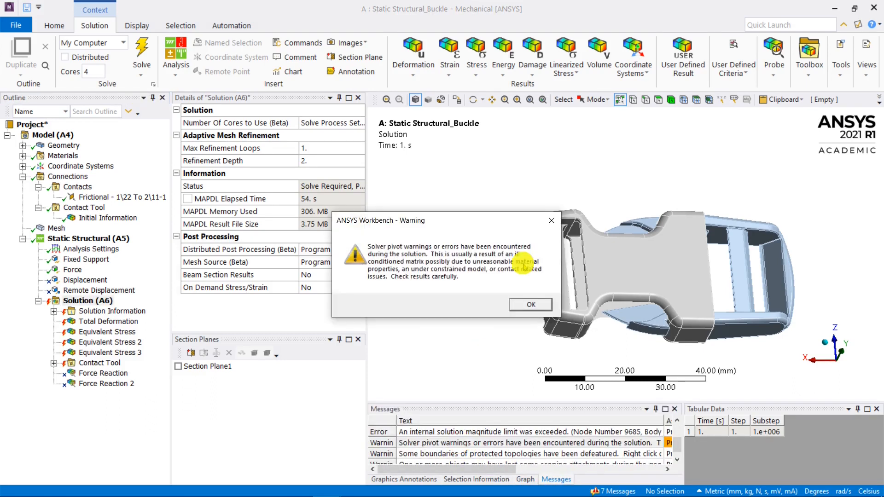
click(529, 304)
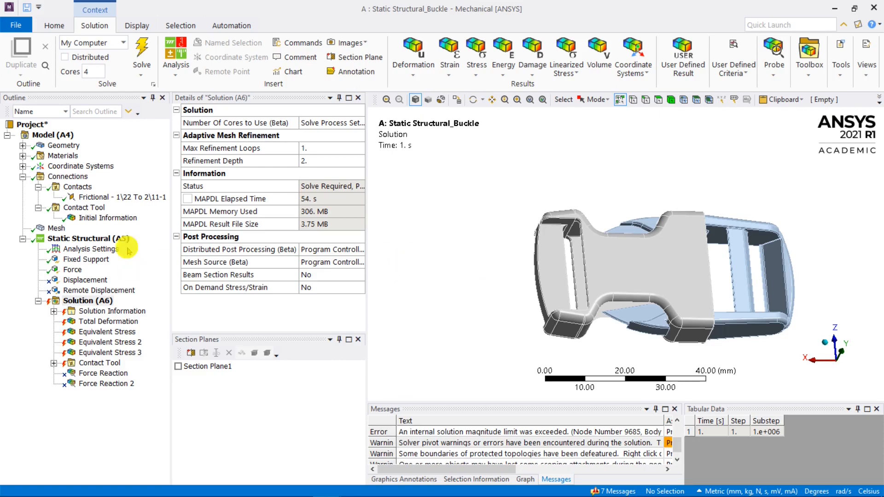
Step: Cut the buckle with Section Plane1 and examine the contact region between the lower clip arm and the surrounding housing
click(178, 367)
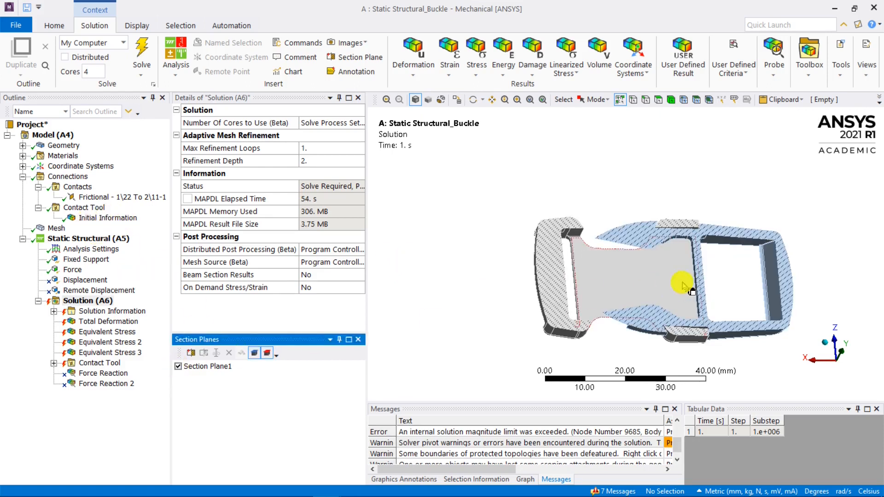
click(840, 350)
right_drag(727, 309, 630, 351)
middle_drag(691, 275, 605, 317)
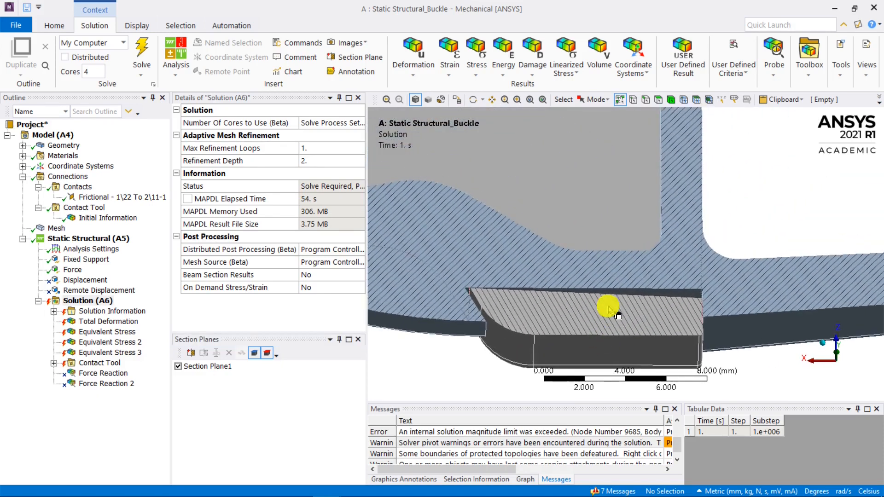
scroll(608, 301, down, 4)
ctrl+middle_drag(589, 261, 556, 303)
middle_drag(556, 303, 562, 285)
scroll(609, 310, up, 4)
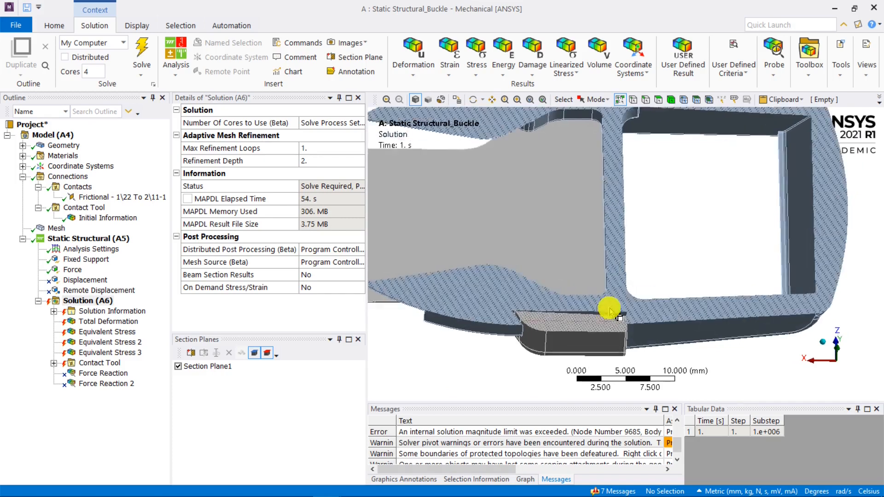
right_drag(635, 317, 605, 352)
middle_drag(612, 315, 631, 297)
scroll(663, 292, down, 4)
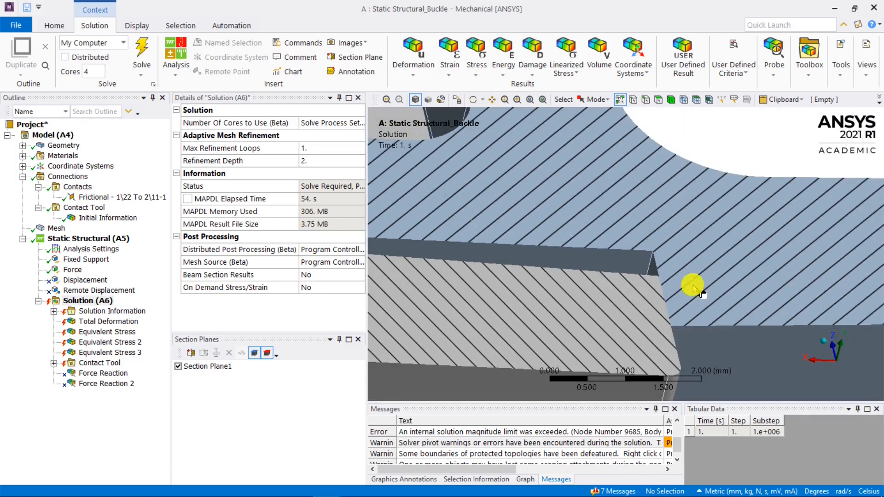
scroll(681, 275, down, 5)
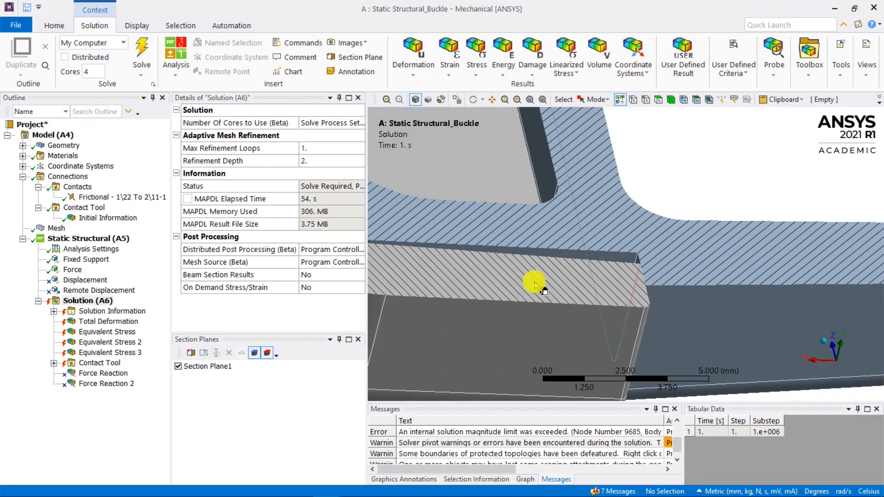
ctrl+middle_drag(535, 281, 728, 263)
middle_drag(670, 258, 654, 273)
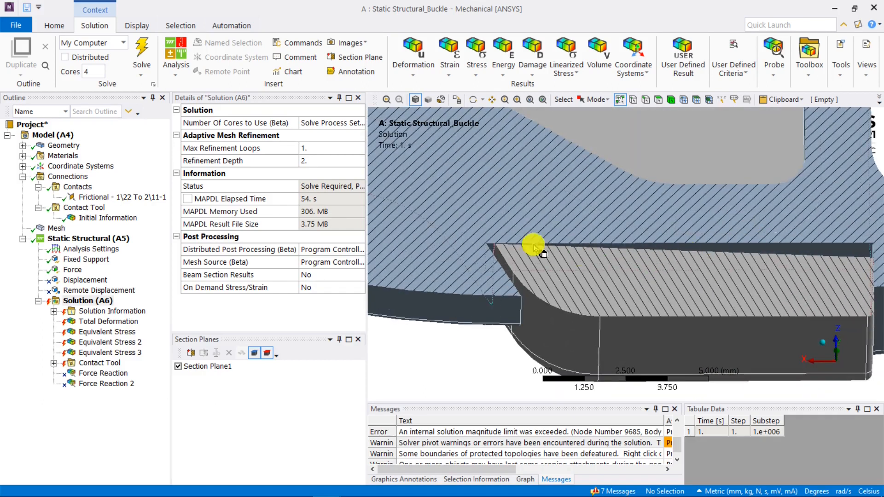
scroll(671, 226, down, 2)
scroll(670, 226, down, 2)
ctrl+middle_drag(663, 225, 612, 262)
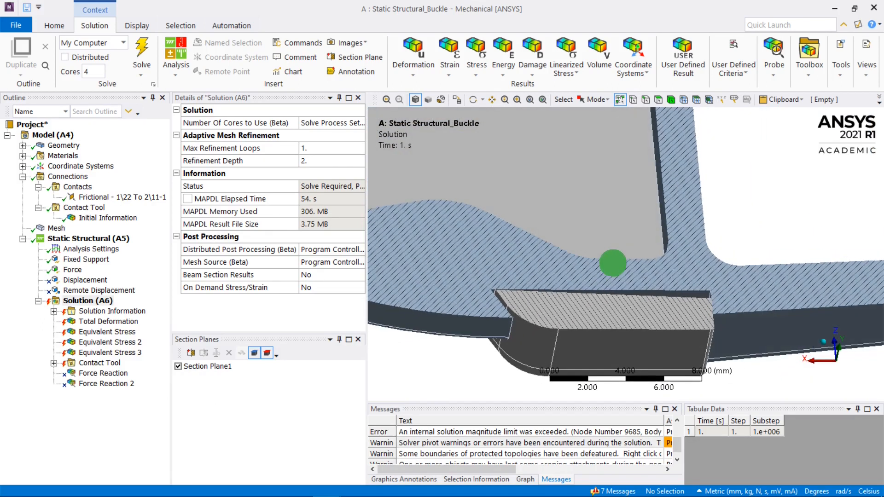
scroll(605, 259, down, 3)
Step: Display the force and fixed support of the Static Structural analysis and inspect their locations on the uncut buckle
click(85, 237)
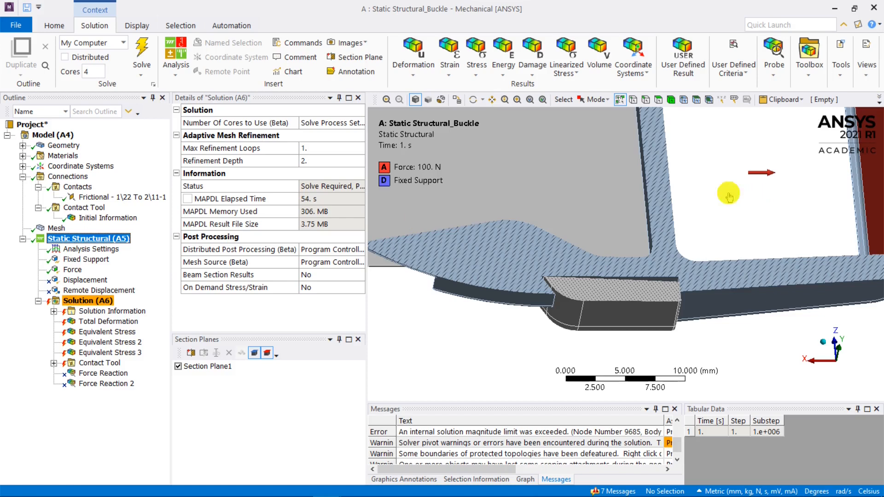
scroll(652, 192, down, 3)
ctrl+middle_drag(646, 196, 690, 243)
middle_drag(690, 243, 703, 246)
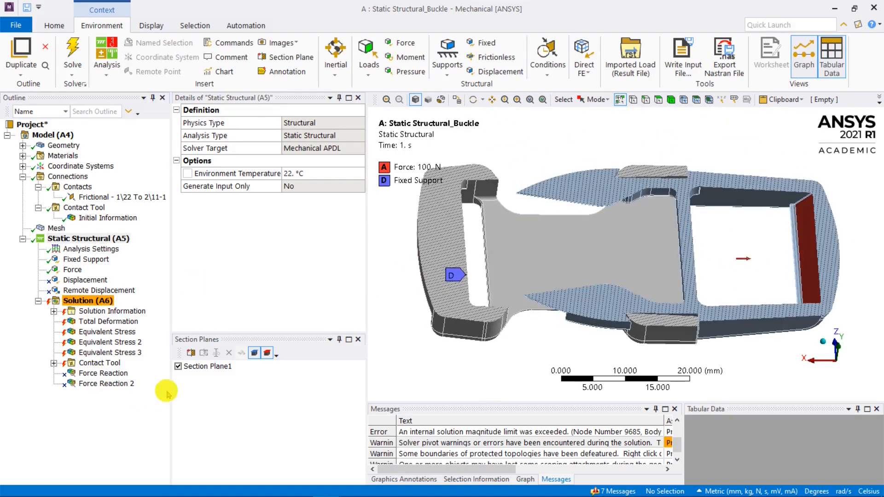
scroll(563, 256, down, 1)
middle_drag(559, 252, 553, 178)
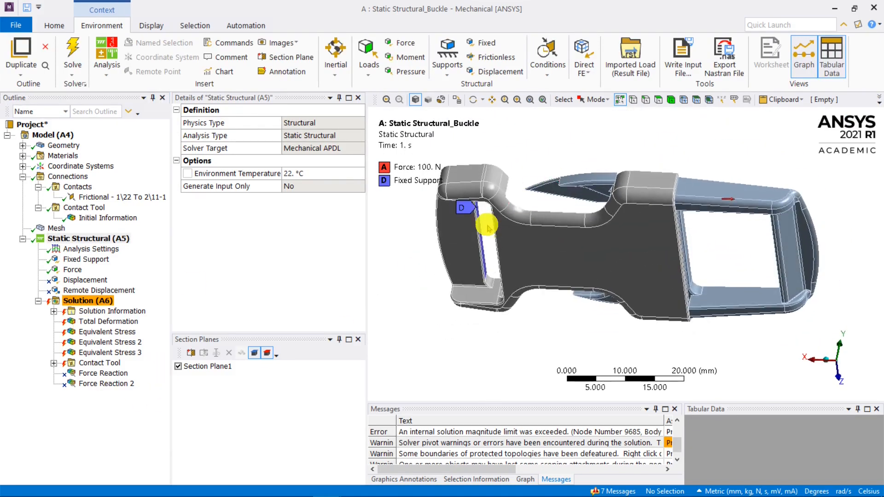
click(175, 367)
middle_drag(520, 230, 718, 199)
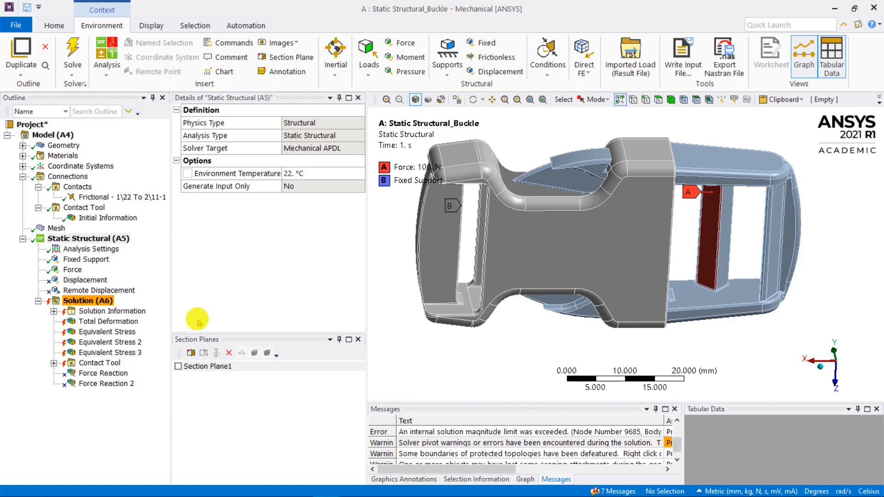
Step: Cut the buckle with Section Plane1 again and examine the gap at the housing lip's end nearest the loaded side
click(177, 367)
middle_drag(622, 233, 597, 295)
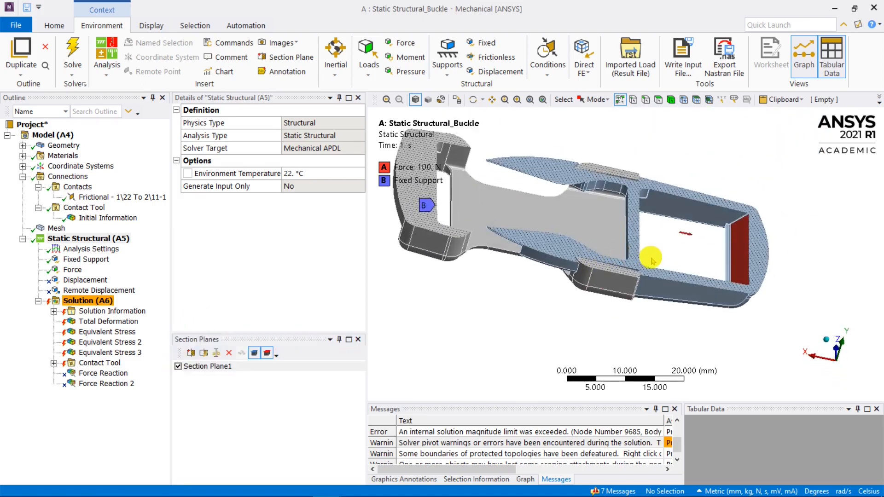
right_drag(651, 258, 612, 280)
middle_drag(705, 253, 739, 271)
scroll(717, 263, down, 1)
scroll(739, 272, down, 1)
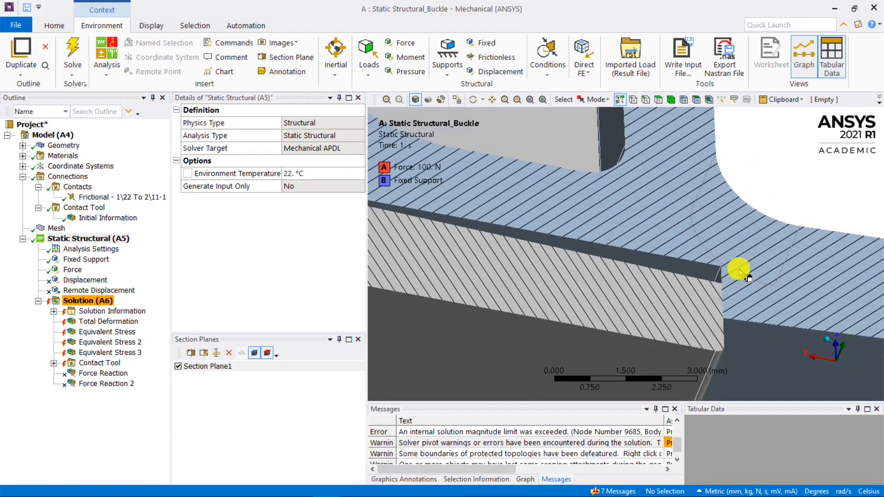
scroll(732, 279, down, 1)
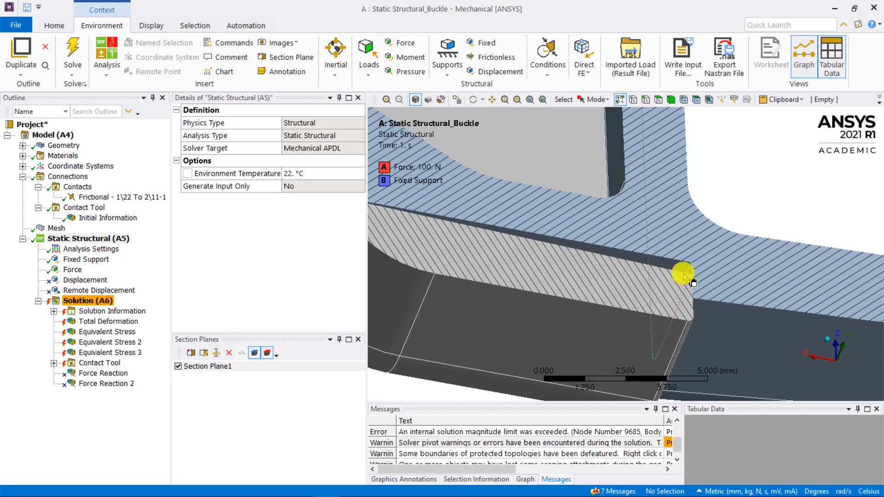
scroll(663, 251, down, 1)
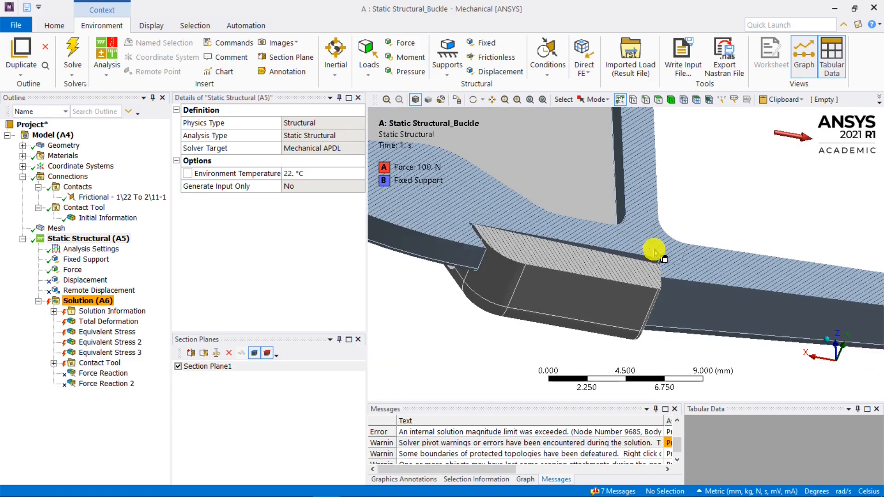
scroll(616, 249, down, 1)
Step: Examine the housing lip's pointed end inside the clip arm's notch and compare it with the force direction
scroll(621, 257, up, 6)
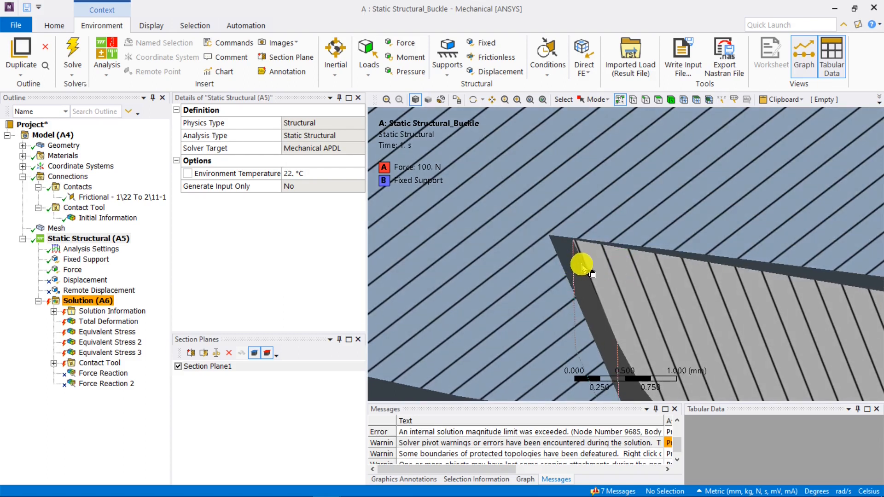
scroll(584, 271, down, 2)
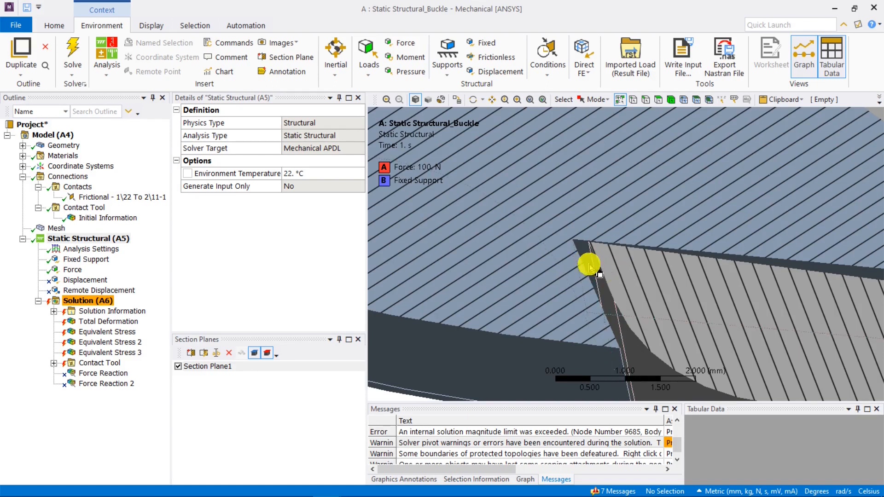
scroll(642, 261, down, 2)
mouse_move(644, 261)
middle_down()
mouse_move(657, 264)
mouse_move(622, 272)
middle_up()
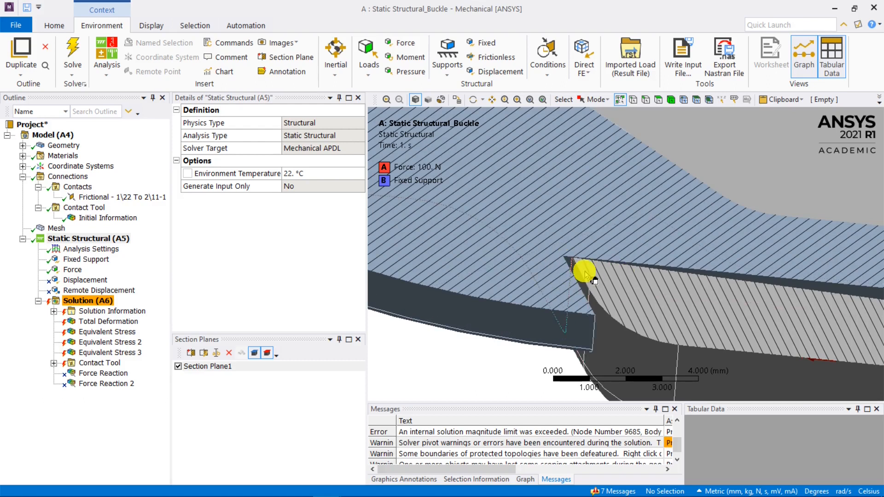
scroll(585, 272, down, 10)
scroll(620, 243, up, 1)
mouse_move(620, 242)
middle_down()
mouse_move(609, 235)
mouse_move(617, 239)
middle_up()
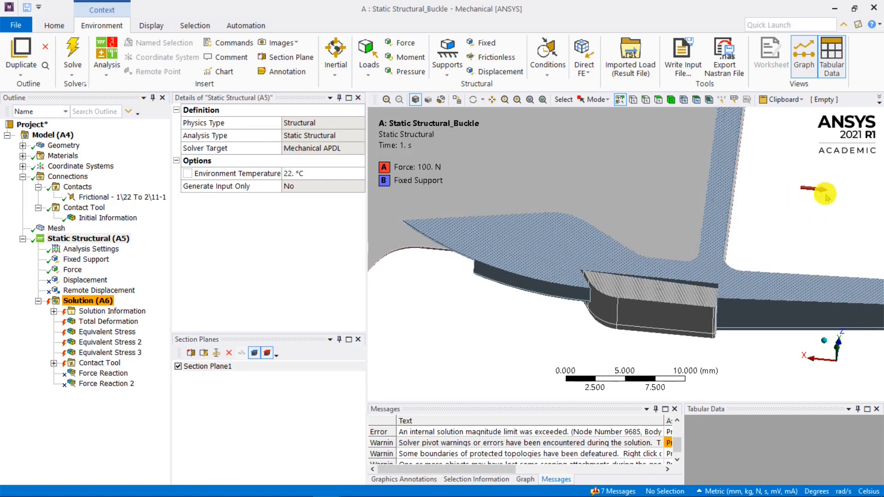
scroll(736, 198, down, 6)
scroll(622, 210, up, 7)
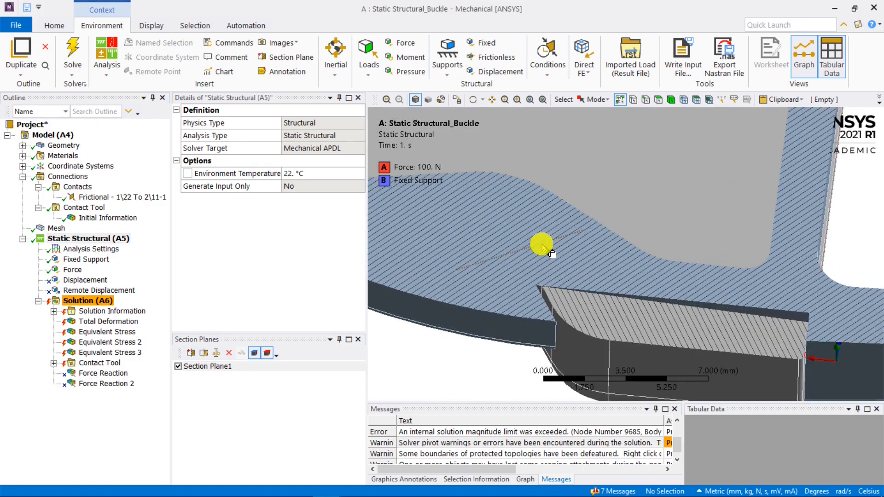
middle_drag(546, 288, 565, 298)
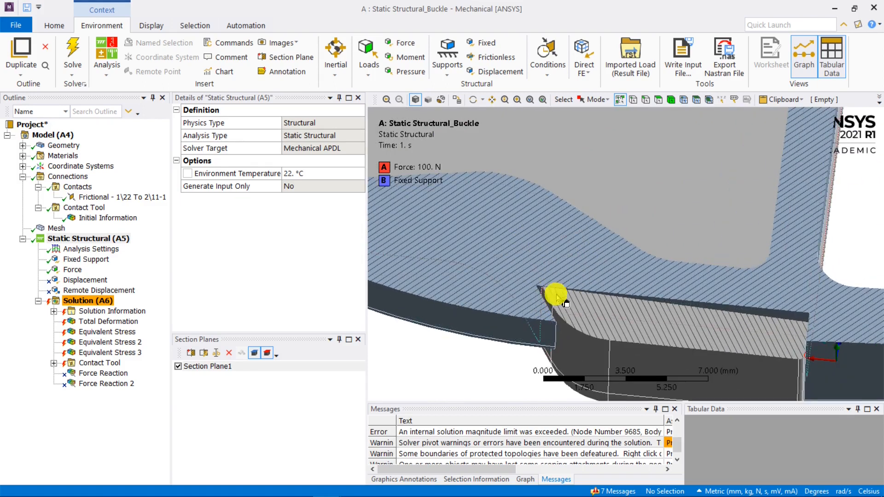
scroll(556, 300, down, 7)
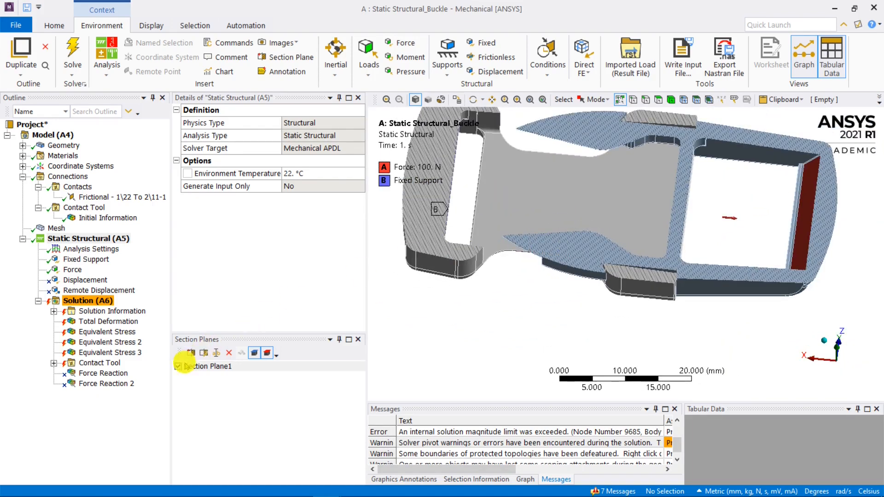
Step: Turn off Section Plane1 and view the whole buckle with its force and fixed support
click(177, 366)
scroll(586, 199, down, 4)
middle_drag(585, 202, 572, 228)
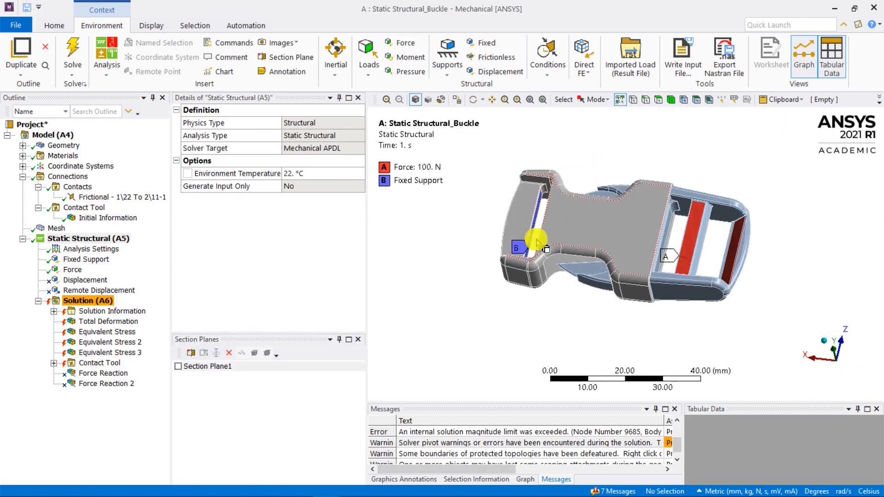